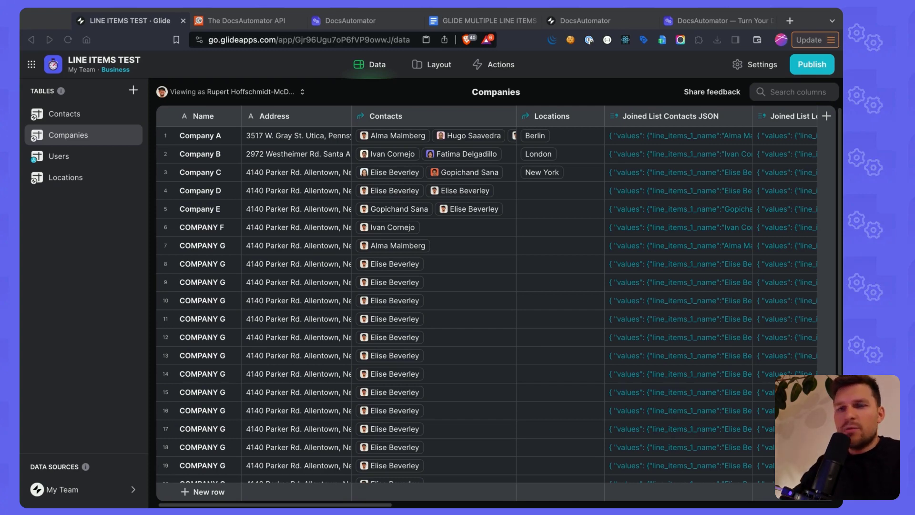
Switch to the Glide Docs page about the DocsAutomator integration and look at its introduction.
{"action": "left_click", "coordinate": [586, 21]}
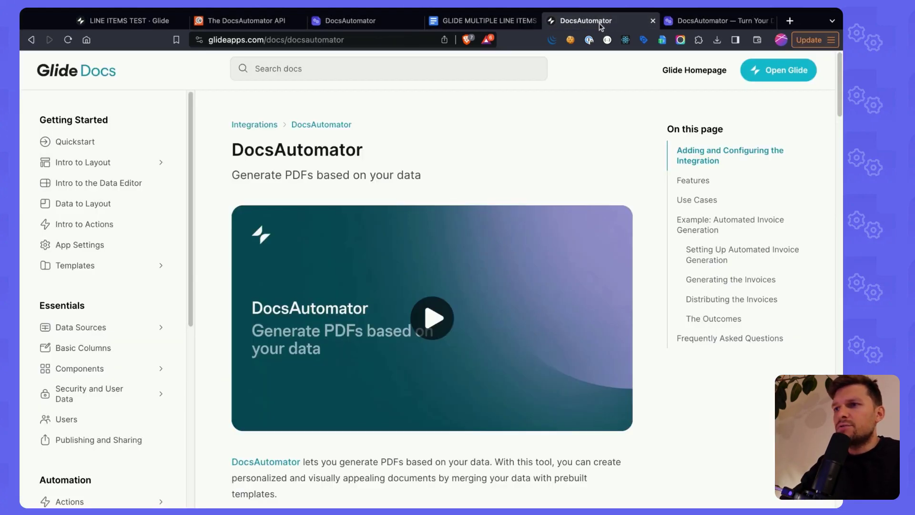
{"action": "double_click", "coordinate": [438, 147]}
{"action": "left_click", "coordinate": [291, 147]}
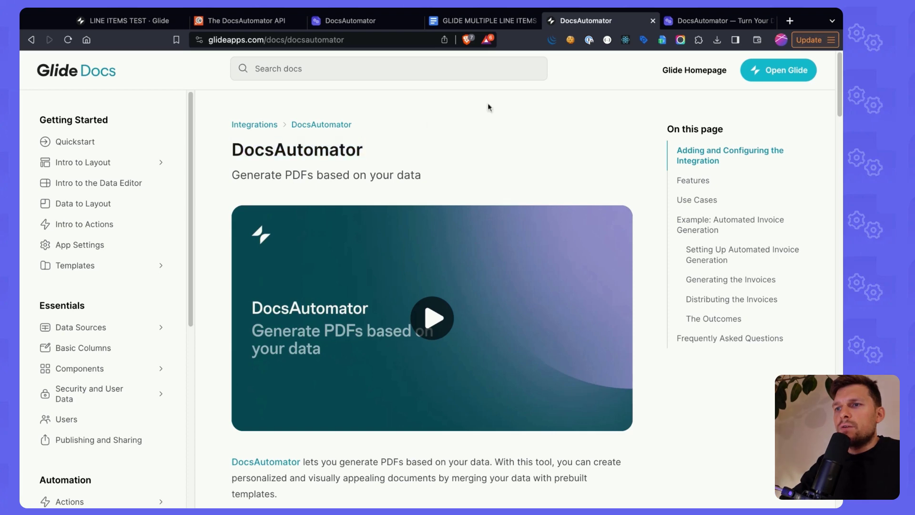
Open the Glide Integration article from the DocsAutomator Knowledge Base and read its setup instructions.
{"action": "left_click", "coordinate": [701, 21]}
{"action": "mouse_move", "coordinate": [542, 80]}
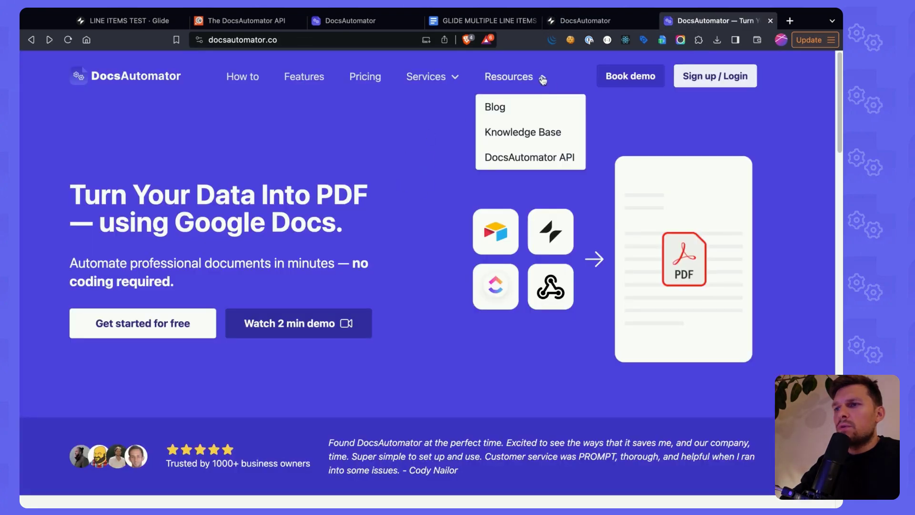
{"action": "left_click", "coordinate": [522, 132]}
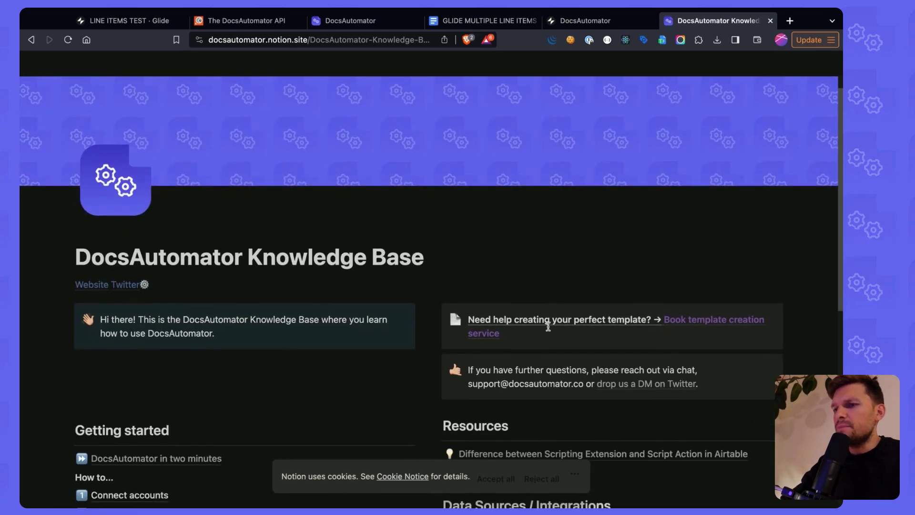
{"action": "scroll", "coordinate": [501, 269], "scroll_direction": "down", "scroll_amount": 5}
{"action": "left_click", "coordinate": [481, 300]}
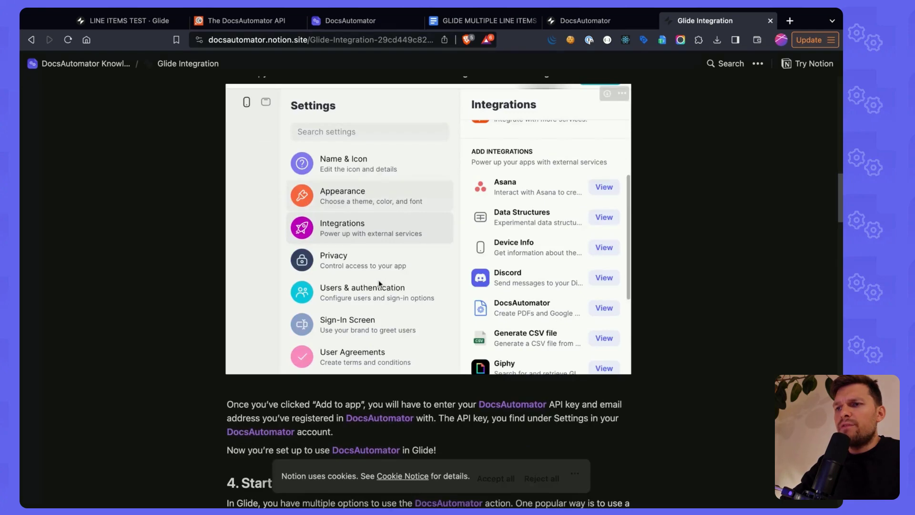
{"action": "scroll", "coordinate": [385, 180], "scroll_direction": "down", "scroll_amount": 2}
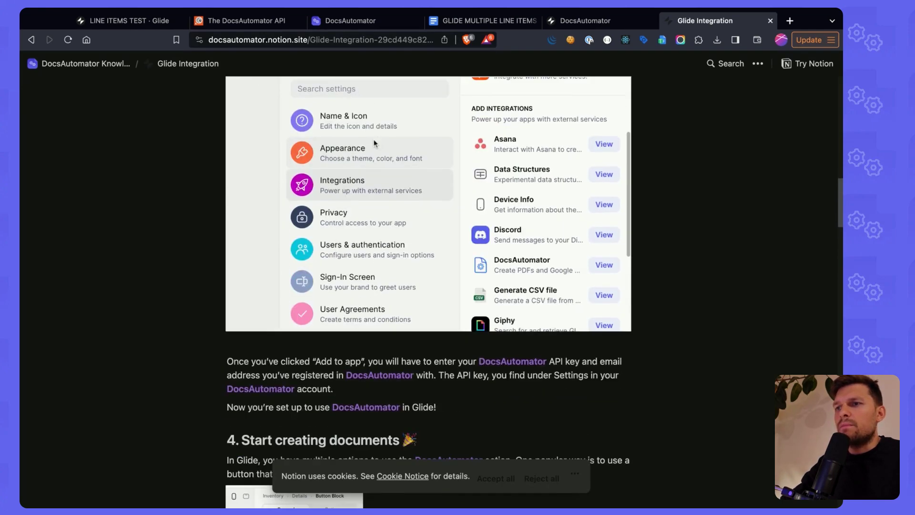
{"action": "scroll", "coordinate": [385, 162], "scroll_direction": "up", "scroll_amount": 5}
{"action": "scroll", "coordinate": [393, 154], "scroll_direction": "down", "scroll_amount": 2}
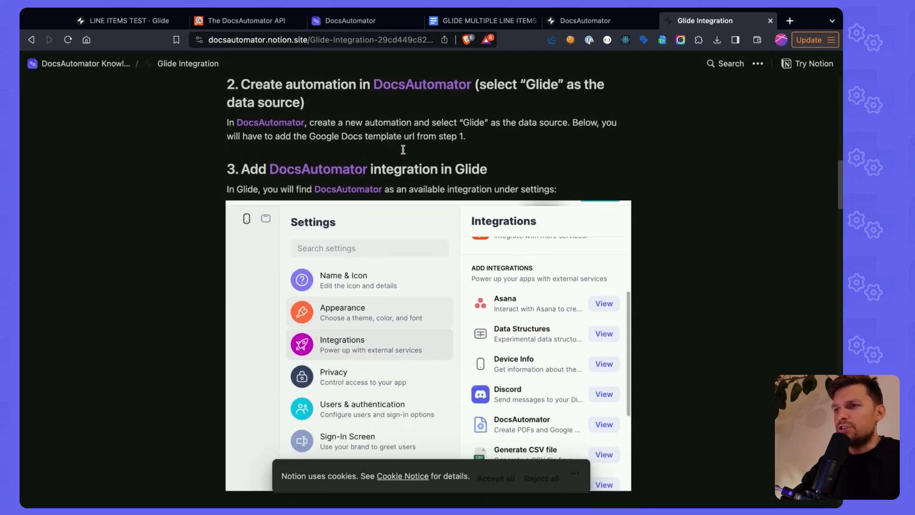
Check the Glide Companies table, and examine the CONTACTS and LOCATIONS line item placeholders in the GLIDE MULTIPLE LINE ITEMS TEST Google Docs template.
{"action": "left_click", "coordinate": [146, 29]}
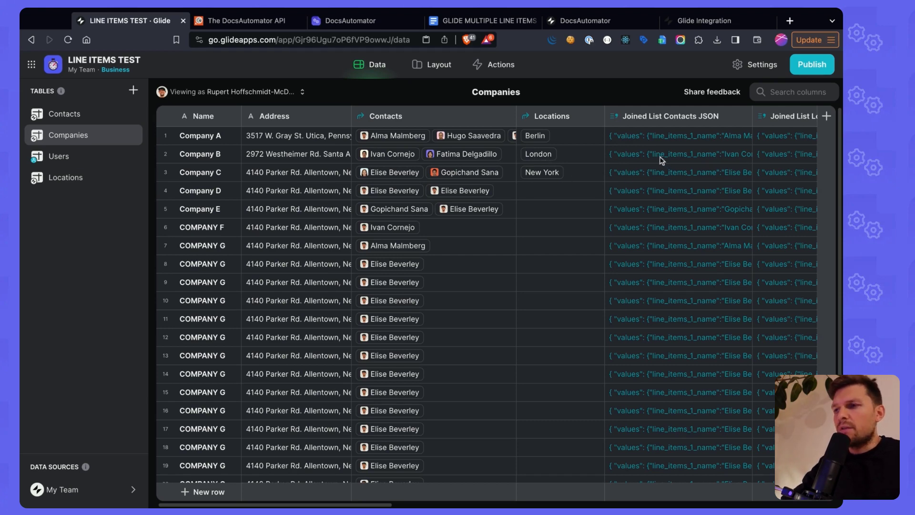
{"action": "left_click", "coordinate": [467, 23]}
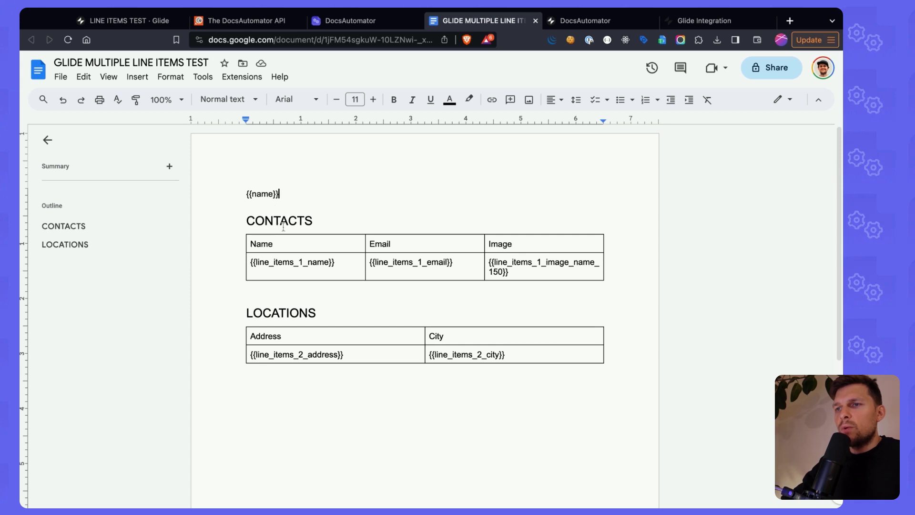
{"action": "left_click", "coordinate": [301, 229]}
{"action": "double_click", "coordinate": [293, 311]}
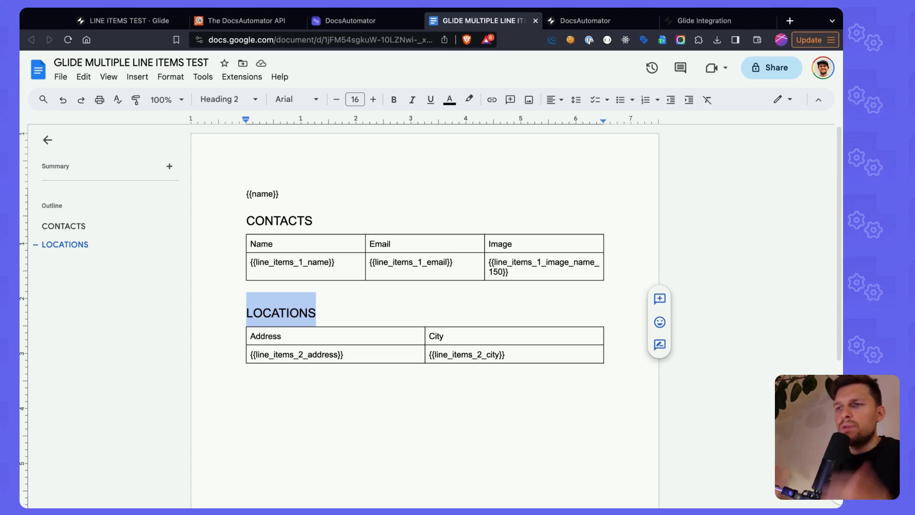
{"action": "left_click", "coordinate": [298, 218]}
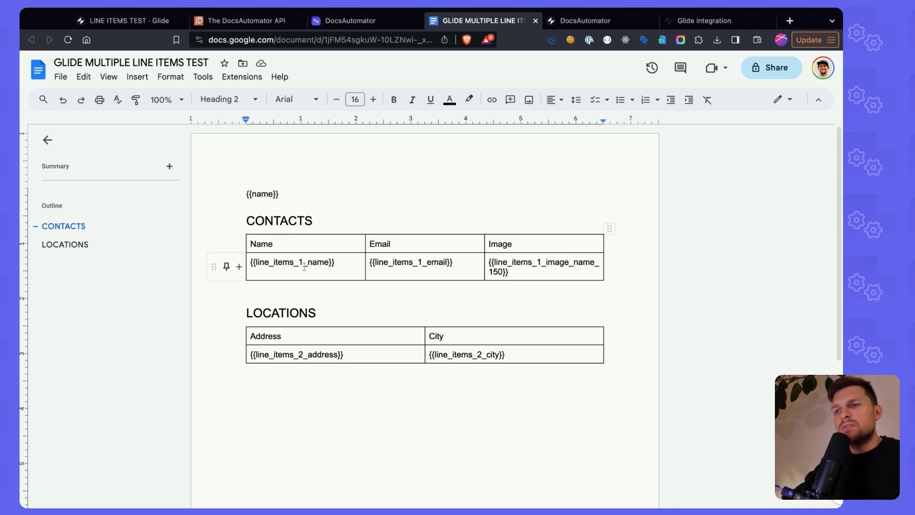
{"action": "double_click", "coordinate": [301, 355]}
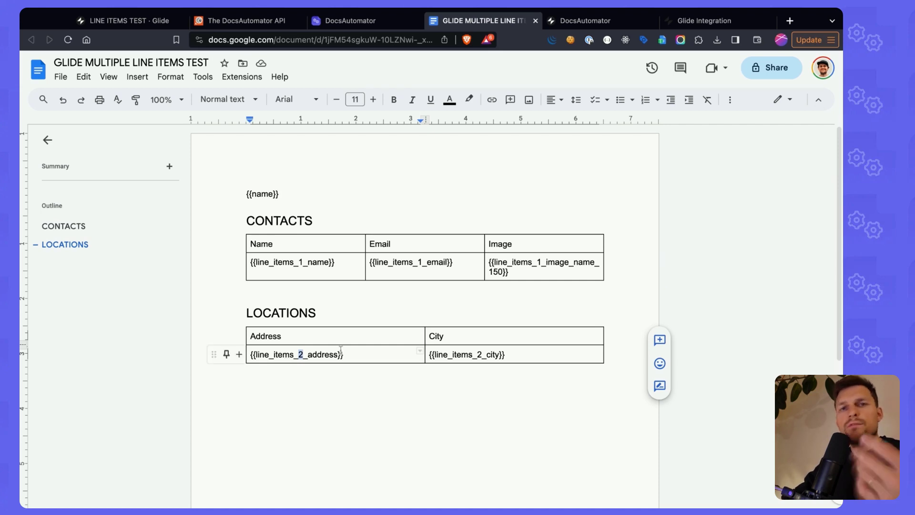
{"action": "left_click", "coordinate": [312, 355]}
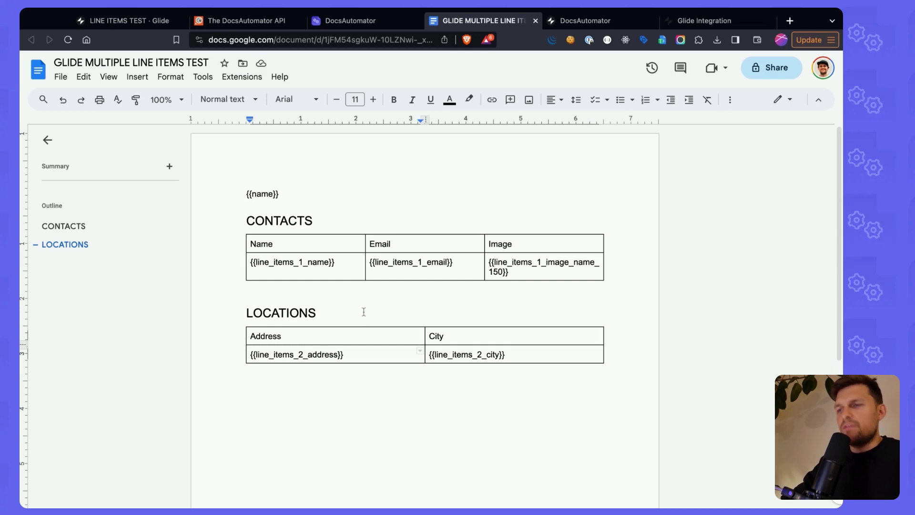
Review the GLIDE TEST automation's data source, Google Docs template and document creation sections in DocsAutomator.
{"action": "left_click", "coordinate": [355, 24]}
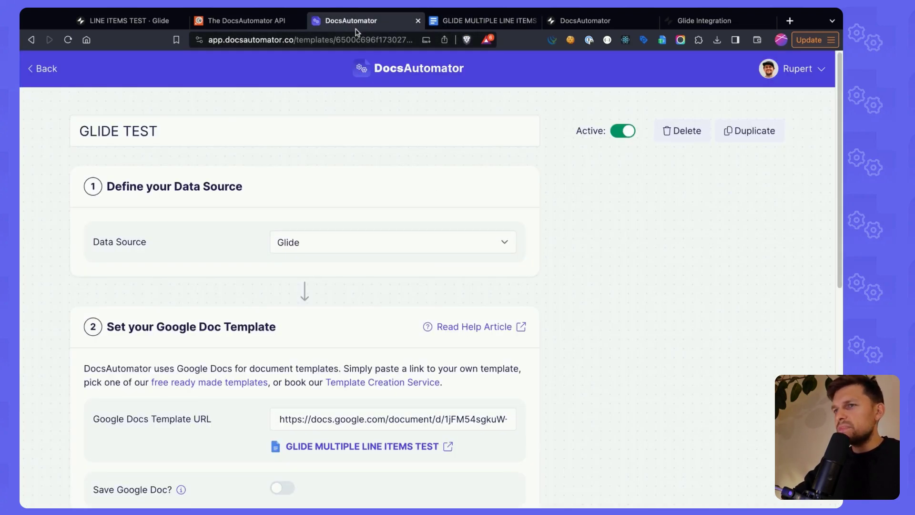
{"action": "scroll", "coordinate": [276, 153], "scroll_direction": "down", "scroll_amount": 1}
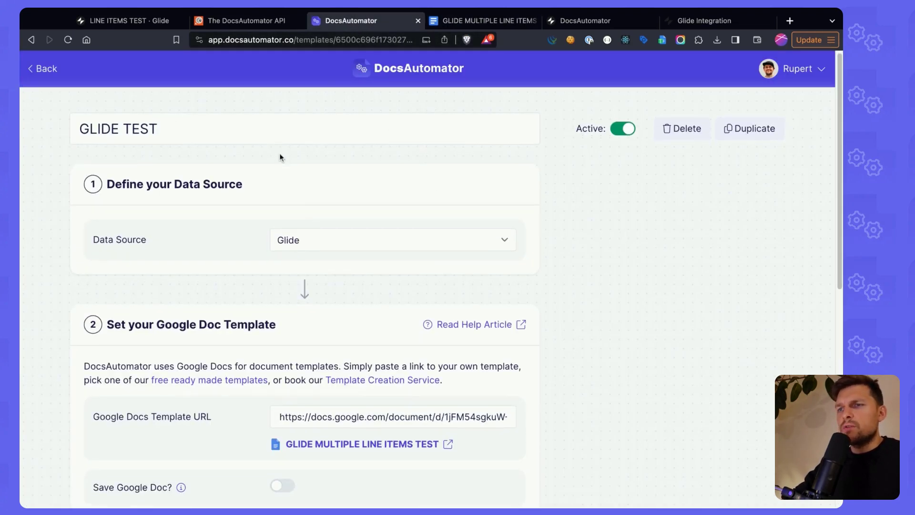
{"action": "scroll", "coordinate": [280, 154], "scroll_direction": "up", "scroll_amount": 1}
{"action": "scroll", "coordinate": [304, 276], "scroll_direction": "down", "scroll_amount": 5}
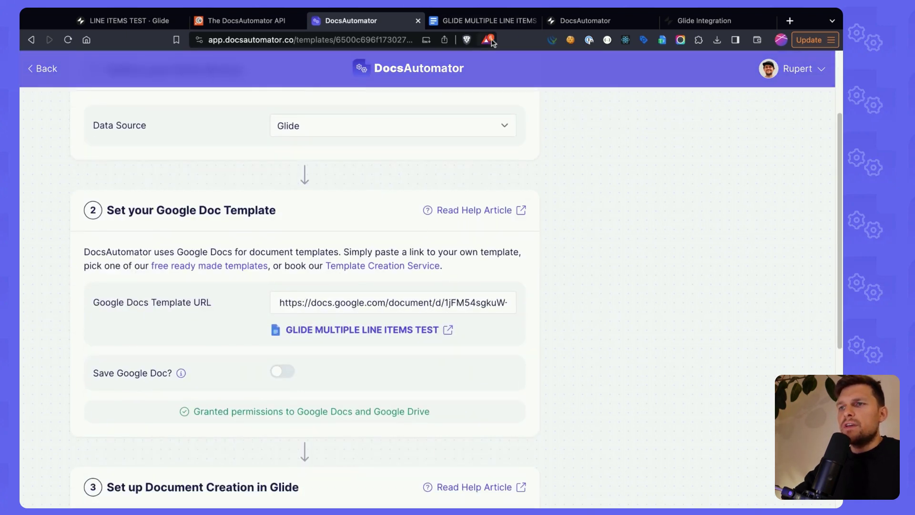
{"action": "scroll", "coordinate": [300, 230], "scroll_direction": "down", "scroll_amount": 9}
{"action": "scroll", "coordinate": [525, 175], "scroll_direction": "up", "scroll_amount": 14}
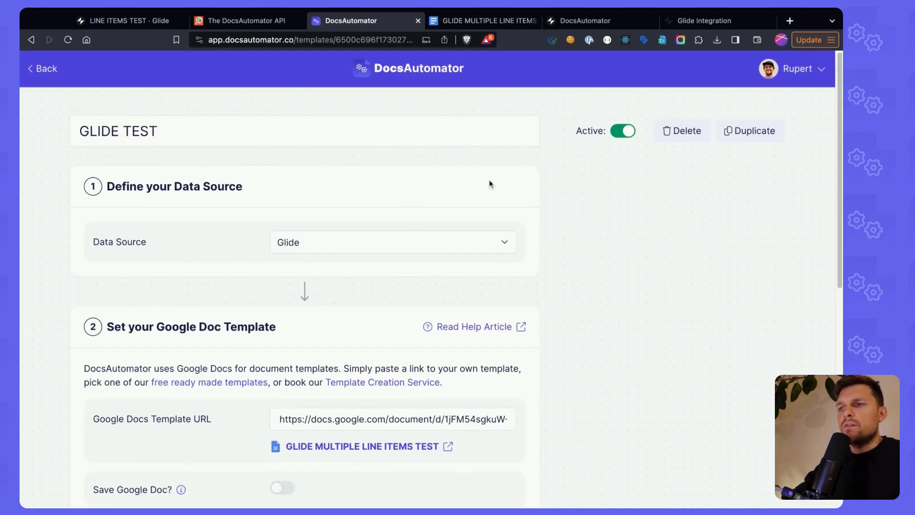
Examine the outer line_items array and the lineItemNum entries in the DocsAutomator API documentation's example JSON.
{"action": "left_click", "coordinate": [246, 21]}
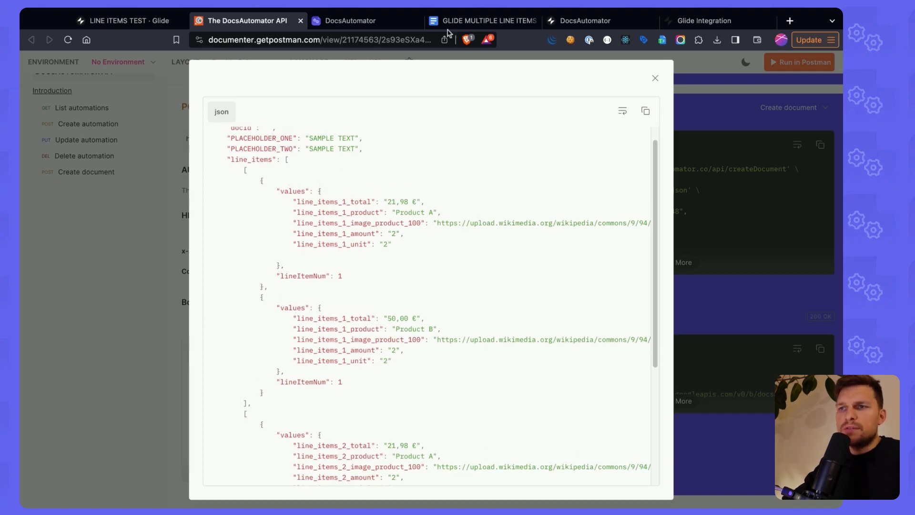
{"action": "left_click", "coordinate": [481, 21]}
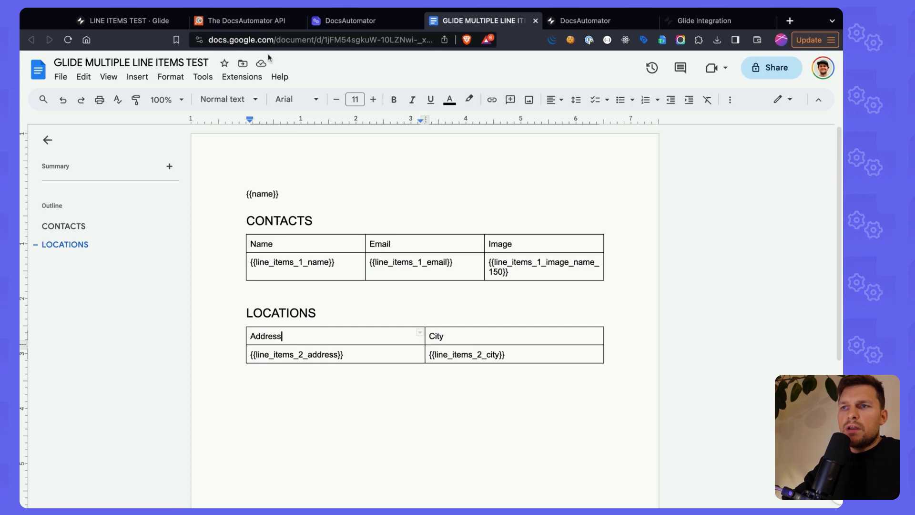
{"action": "left_click", "coordinate": [246, 21]}
{"action": "scroll", "coordinate": [284, 150], "scroll_direction": "down", "scroll_amount": 2}
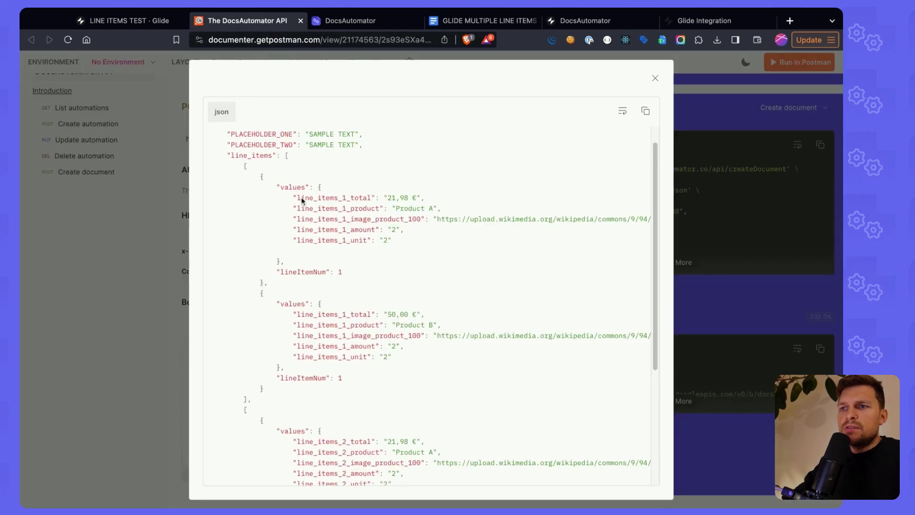
{"action": "left_click_drag", "start_coordinate": [286, 145], "coordinate": [251, 157]}
{"action": "left_click", "coordinate": [292, 148]}
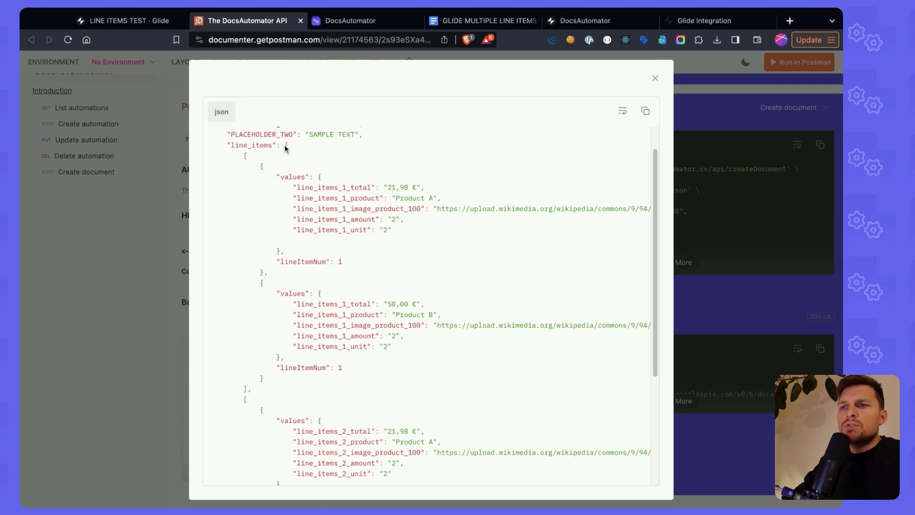
{"action": "left_click", "coordinate": [288, 149]}
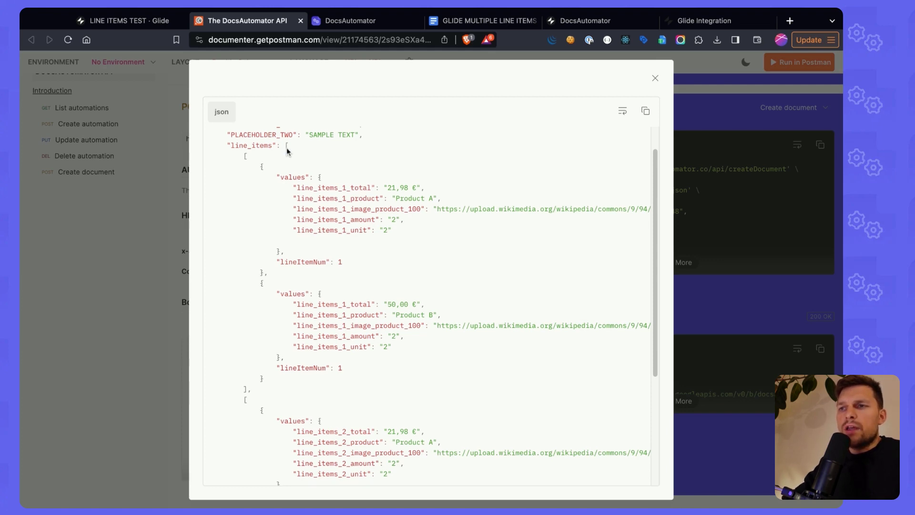
{"action": "scroll", "coordinate": [288, 150], "scroll_direction": "up", "scroll_amount": 1}
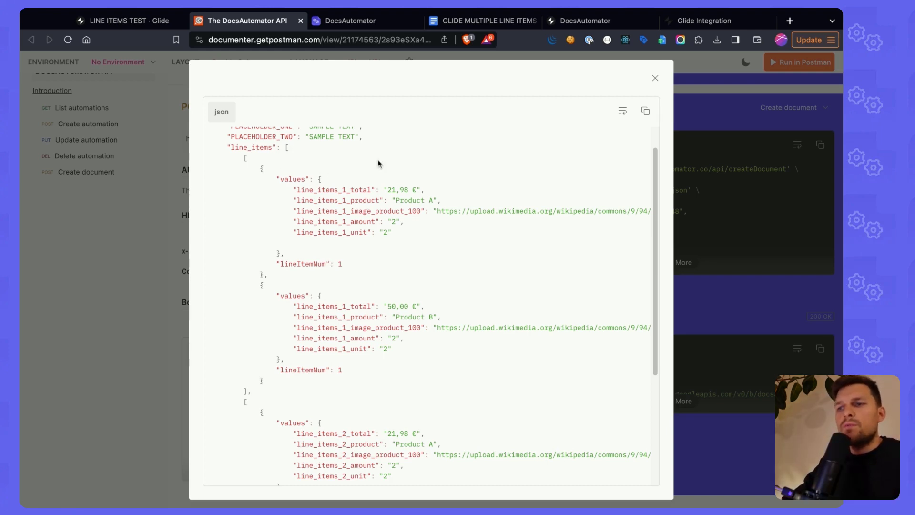
{"action": "scroll", "coordinate": [313, 263], "scroll_direction": "down", "scroll_amount": 4}
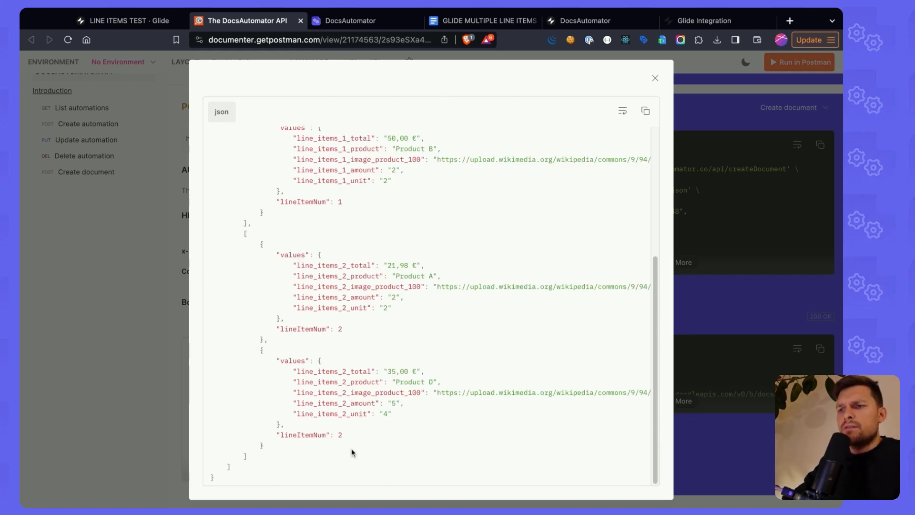
{"action": "left_click_drag", "start_coordinate": [351, 449], "coordinate": [297, 334]}
{"action": "double_click", "coordinate": [338, 331]}
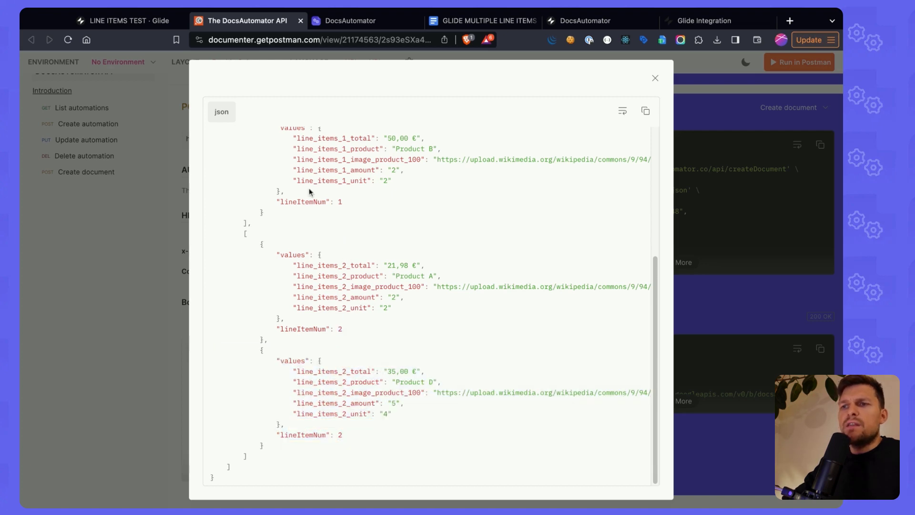
Highlight the nested line_items_1 and line_items_2 arrays in the example JSON to compare the two line item groups.
{"action": "scroll", "coordinate": [305, 195], "scroll_direction": "up", "scroll_amount": 5}
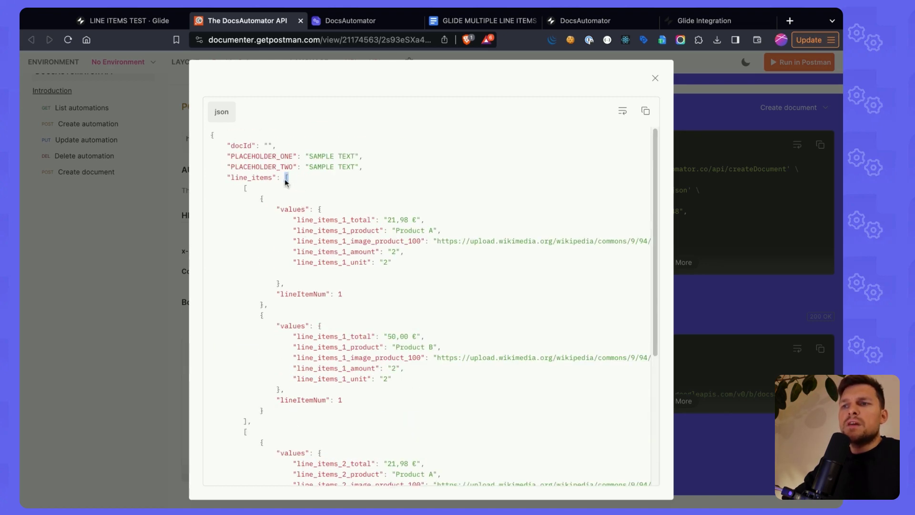
{"action": "left_click_drag", "start_coordinate": [241, 188], "coordinate": [246, 422]}
{"action": "scroll", "coordinate": [260, 399], "scroll_direction": "down", "scroll_amount": 4}
{"action": "left_click_drag", "start_coordinate": [241, 233], "coordinate": [246, 456]}
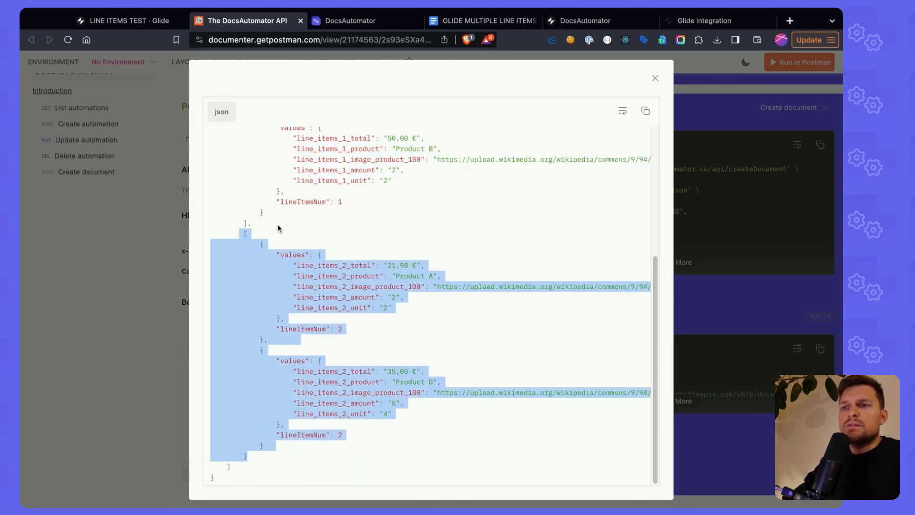
{"action": "scroll", "coordinate": [277, 224], "scroll_direction": "up", "scroll_amount": 5}
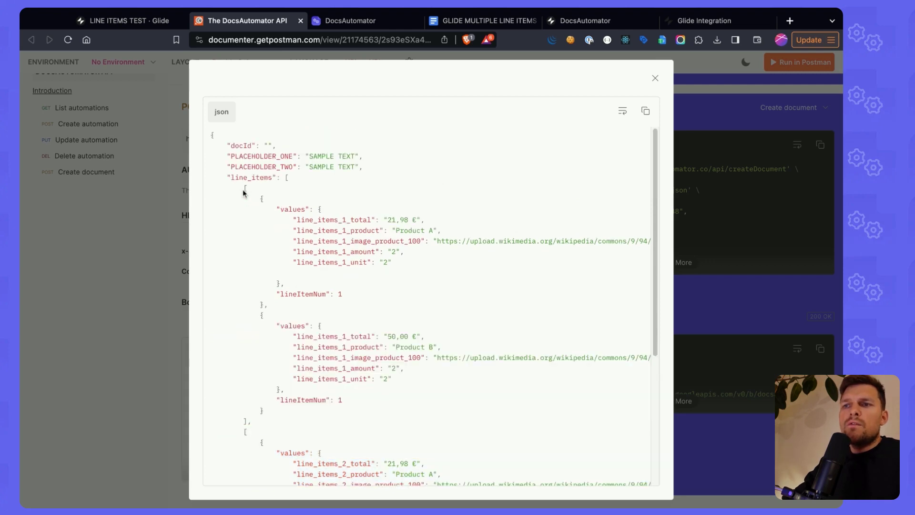
{"action": "left_click_drag", "start_coordinate": [244, 189], "coordinate": [249, 421]}
{"action": "left_click", "coordinate": [296, 236]}
Highlight the first line item object in the line_items_1 array to examine its structure.
{"action": "left_click_drag", "start_coordinate": [261, 199], "coordinate": [262, 306]}
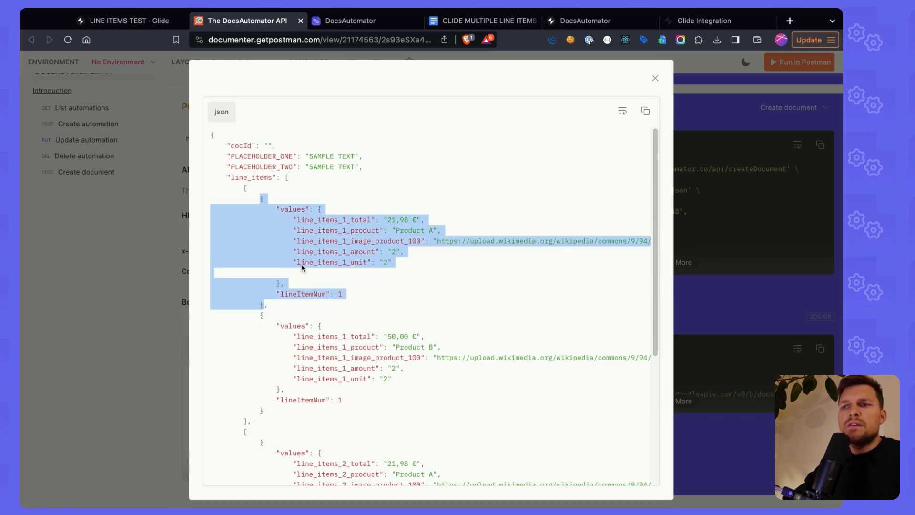
{"action": "left_click", "coordinate": [305, 259]}
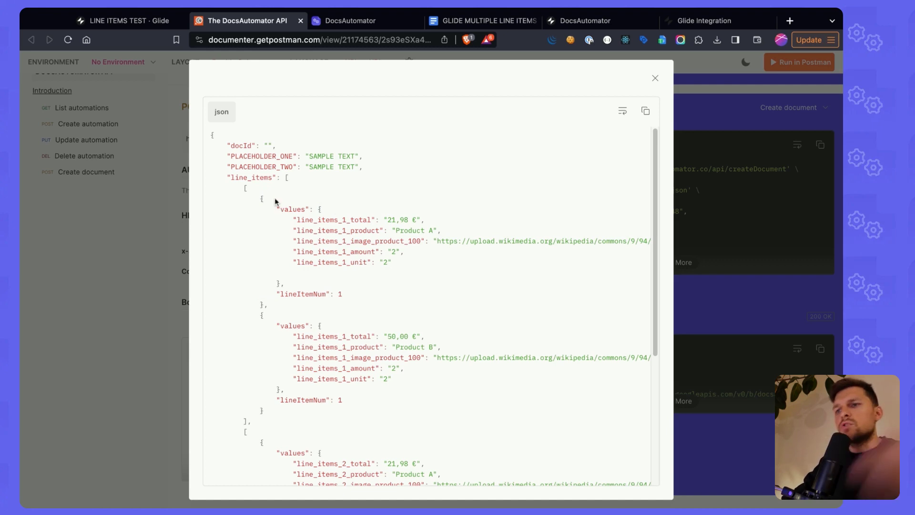
{"action": "left_click_drag", "start_coordinate": [259, 201], "coordinate": [281, 295]}
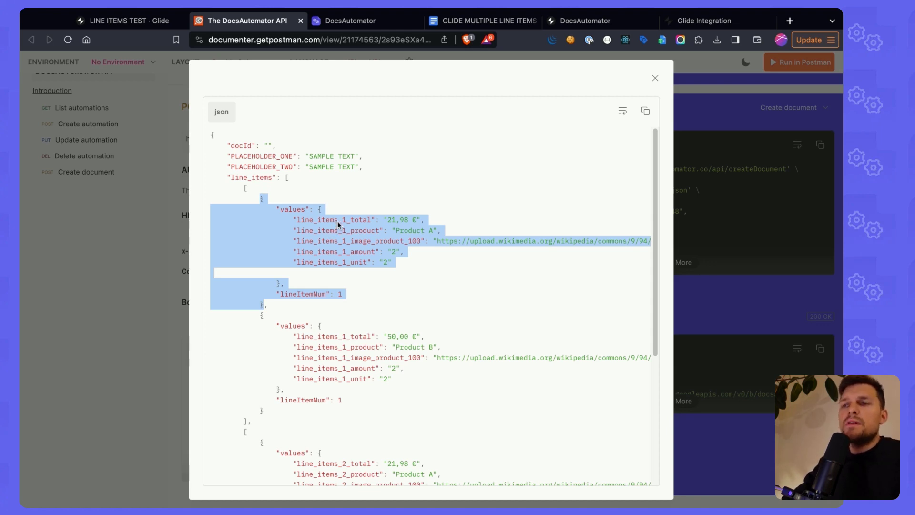
{"action": "left_click", "coordinate": [287, 182]}
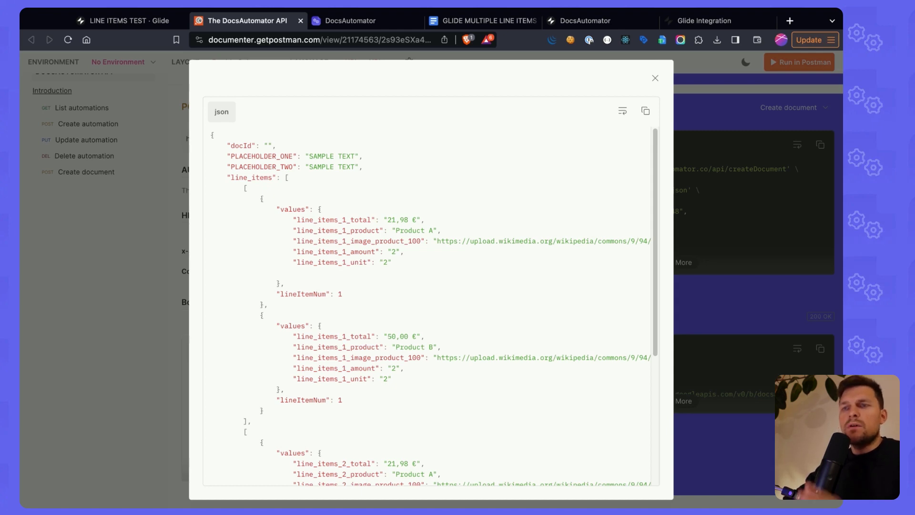
Examine the "values" object and the "lineItemNum" key within the first line item object.
{"action": "left_click_drag", "start_coordinate": [274, 209], "coordinate": [309, 213]}
{"action": "left_click", "coordinate": [292, 214]}
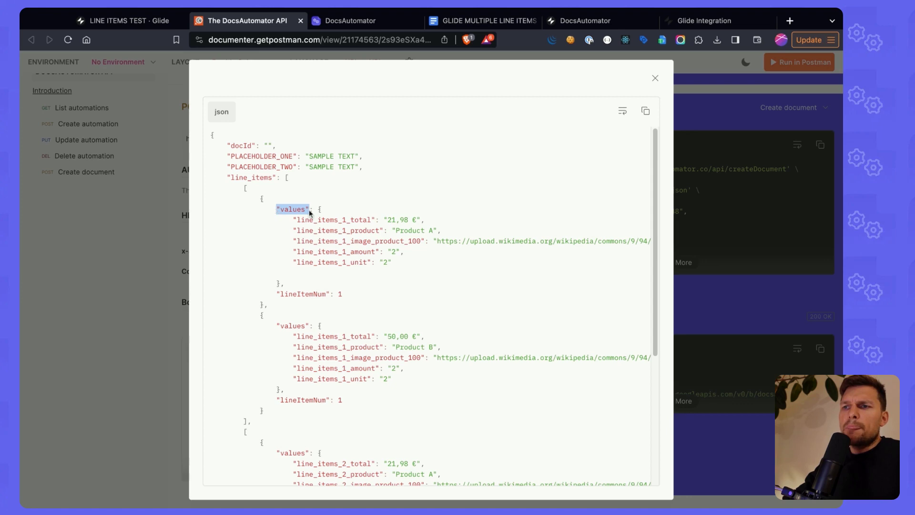
{"action": "double_click", "coordinate": [318, 210]}
{"action": "left_click", "coordinate": [318, 211]}
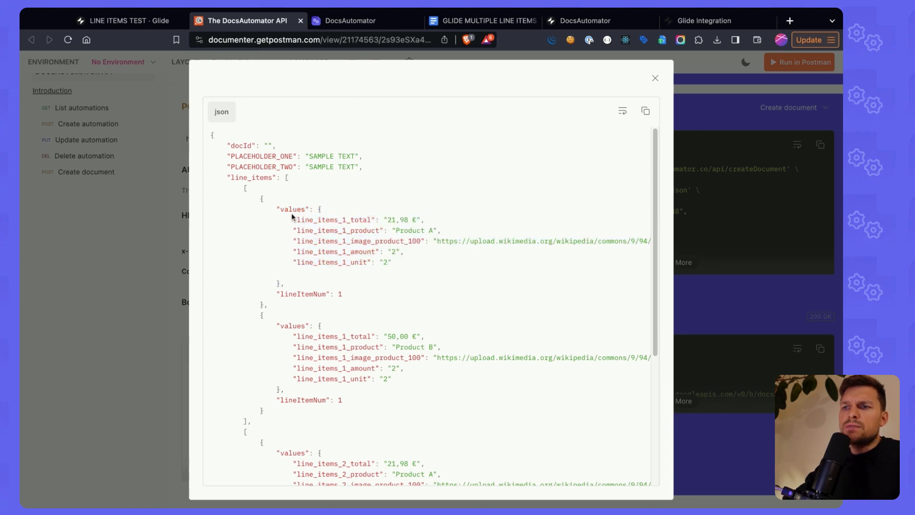
{"action": "left_click_drag", "start_coordinate": [277, 210], "coordinate": [279, 286]}
{"action": "left_click", "coordinate": [284, 305]}
{"action": "double_click", "coordinate": [285, 294]}
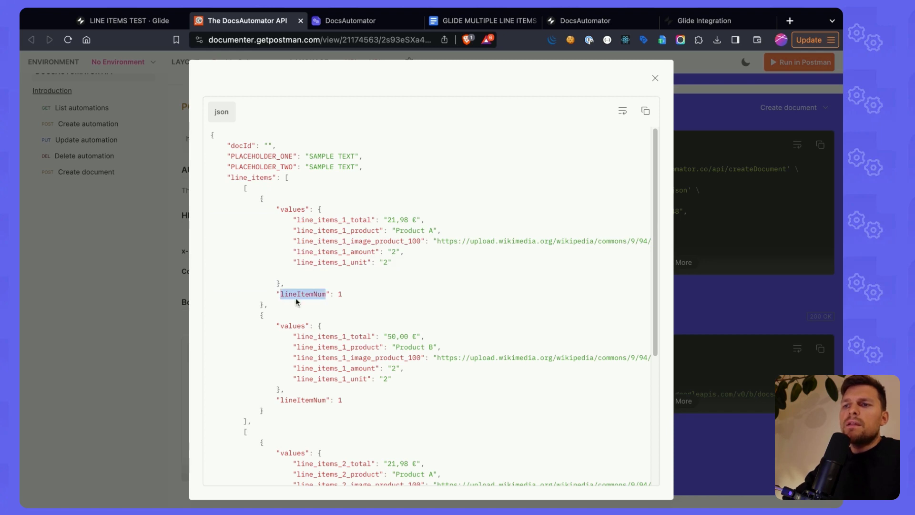
Highlight the "lineItemNum" entry of the first line item object and compare it with the entries in the second line item group.
{"action": "triple_click", "coordinate": [344, 293]}
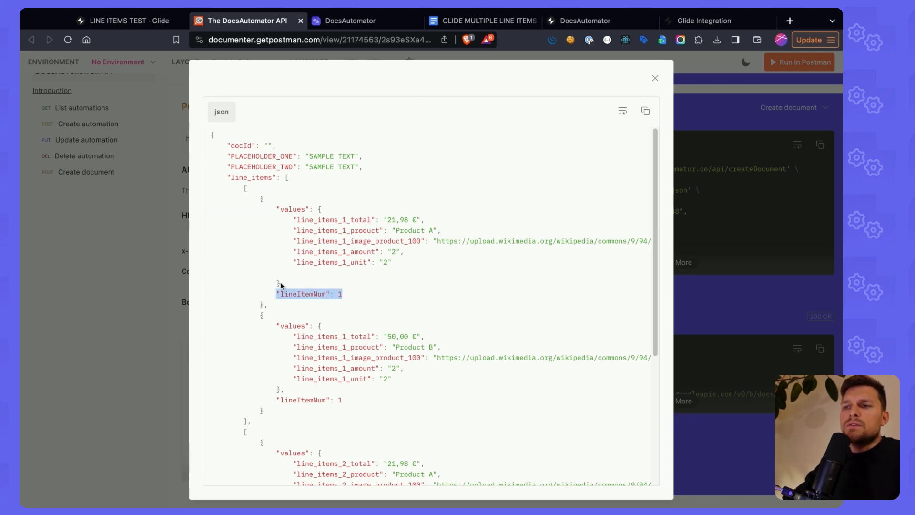
{"action": "triple_click", "coordinate": [345, 294]}
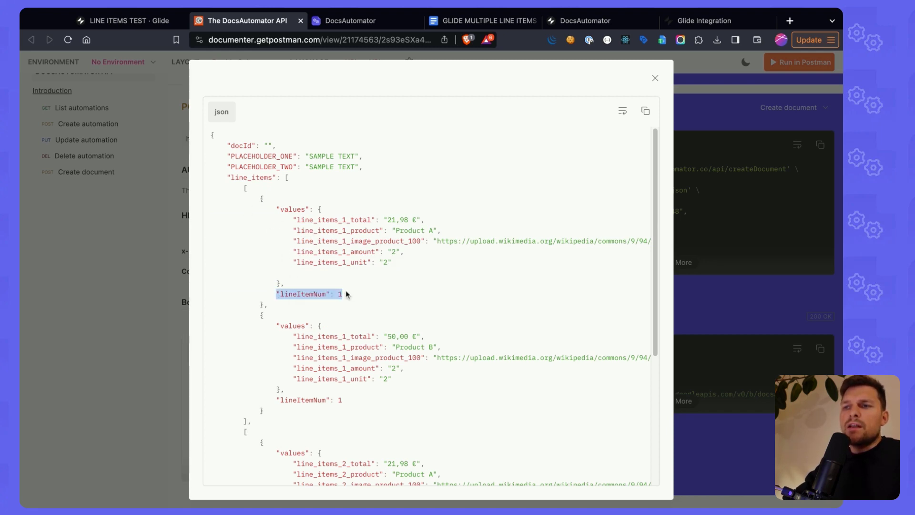
{"action": "left_click", "coordinate": [304, 299]}
{"action": "double_click", "coordinate": [284, 295]}
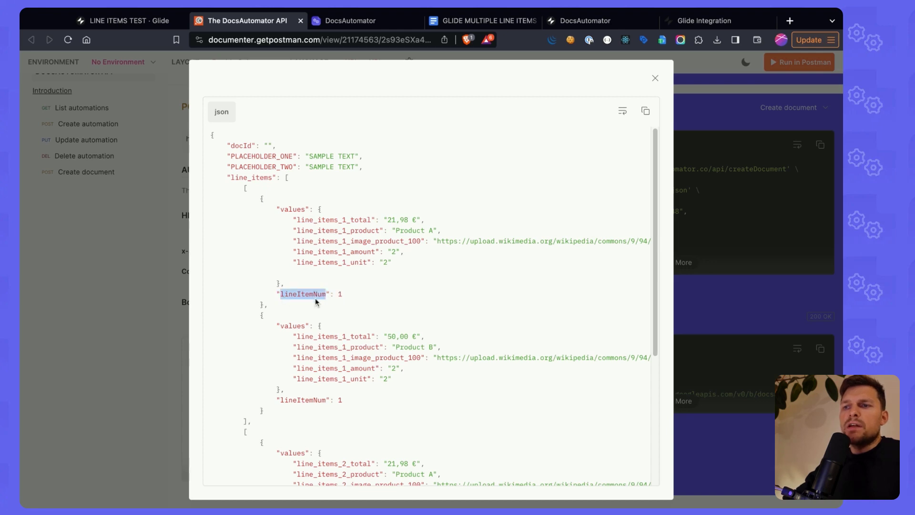
{"action": "left_click", "coordinate": [340, 294]}
{"action": "scroll", "coordinate": [338, 328], "scroll_direction": "down", "scroll_amount": 5}
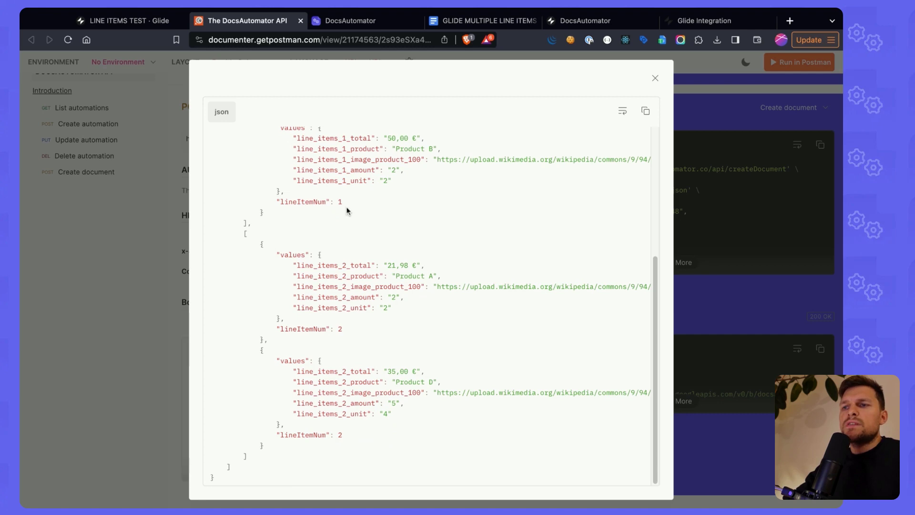
Switch to the Glide app and review Company A's contacts and its generated document in the layout preview.
{"action": "left_click", "coordinate": [118, 25]}
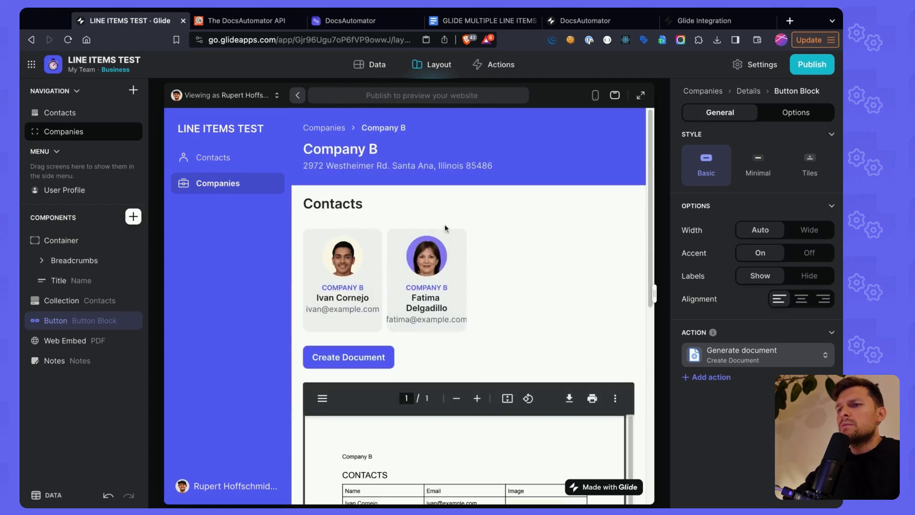
{"action": "left_click", "coordinate": [323, 128]}
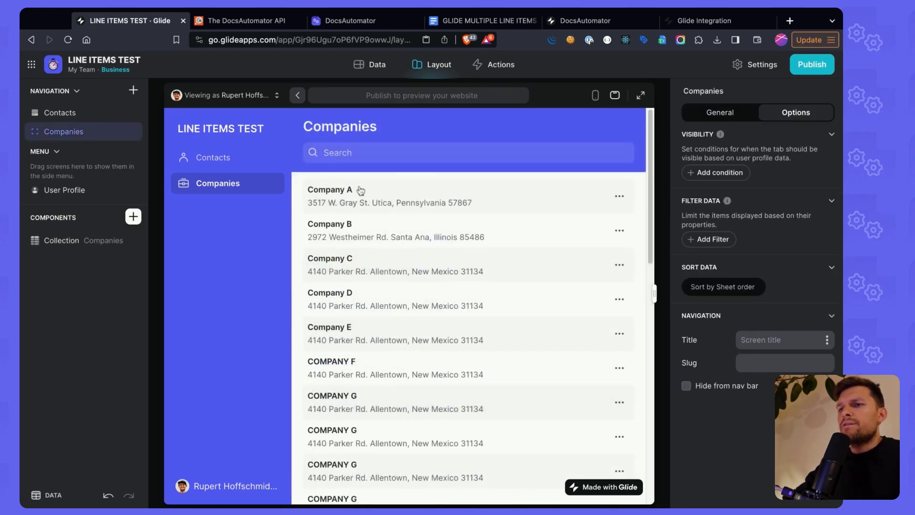
{"action": "left_click", "coordinate": [370, 64]}
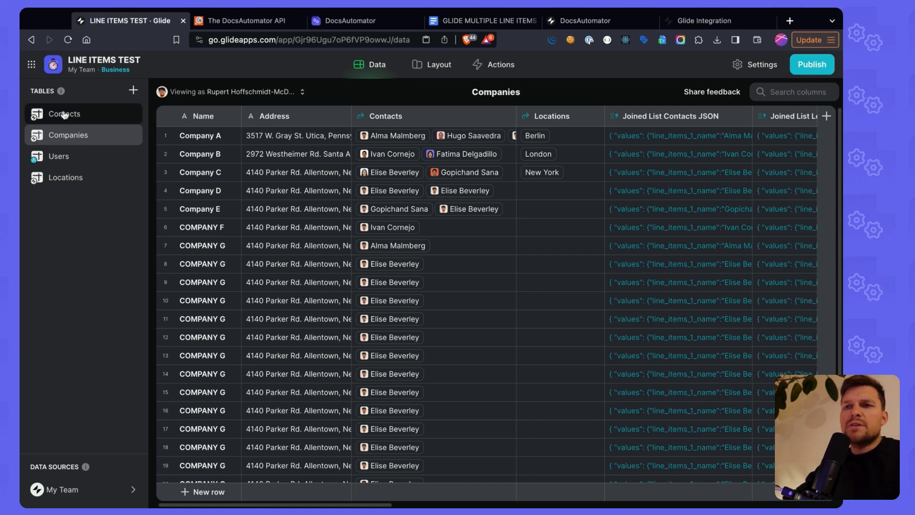
{"action": "left_click", "coordinate": [419, 65]}
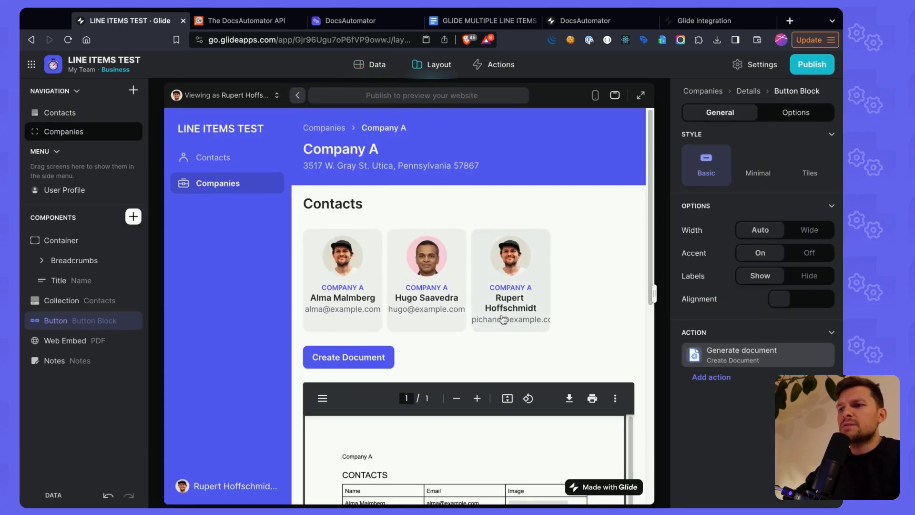
{"action": "scroll", "coordinate": [427, 242], "scroll_direction": "down", "scroll_amount": 5}
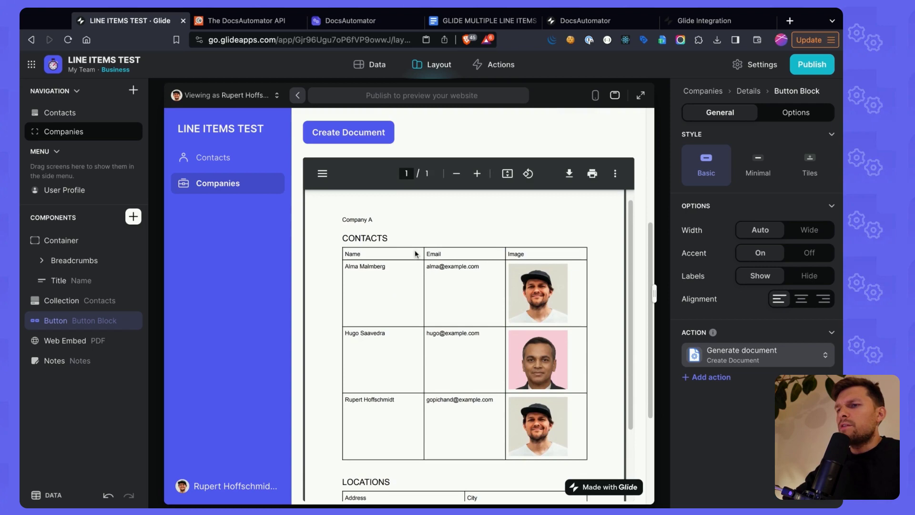
{"action": "scroll", "coordinate": [406, 263], "scroll_direction": "up", "scroll_amount": 5}
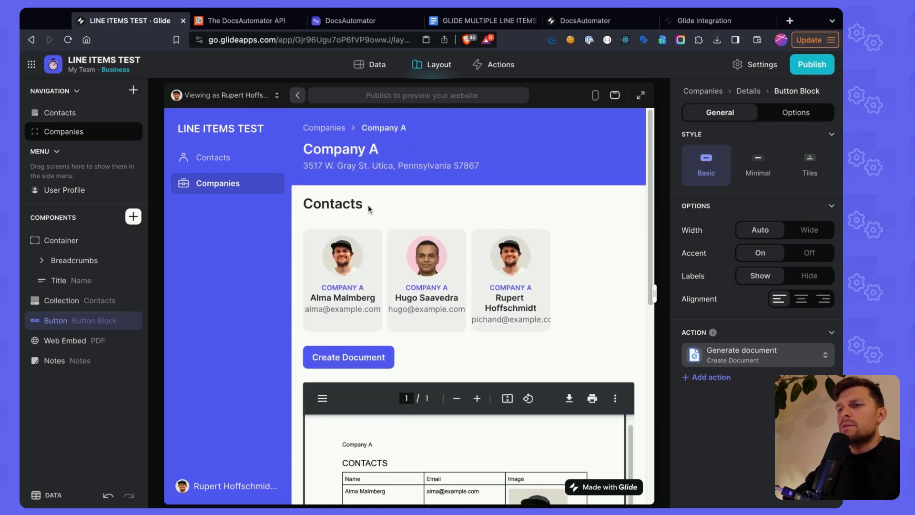
Open Company B from the Companies list and examine the contacts and locations tables in its generated document.
{"action": "left_click", "coordinate": [329, 128]}
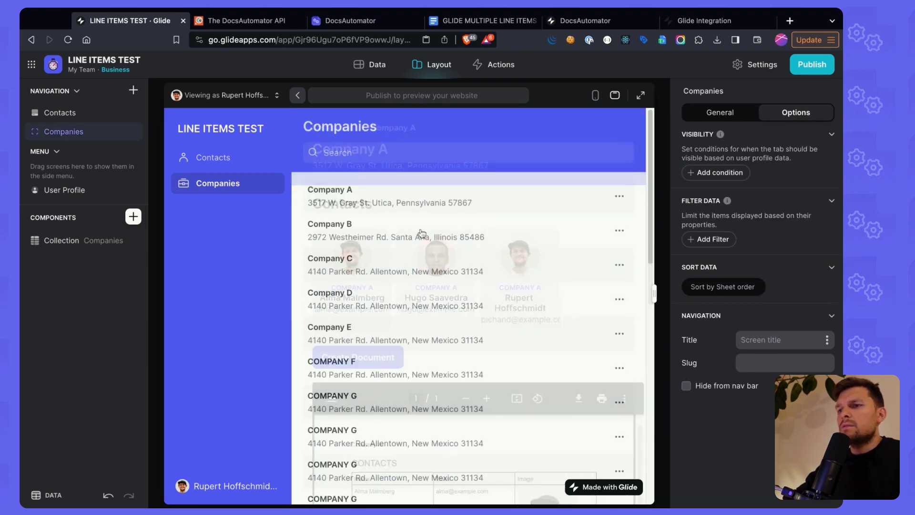
{"action": "left_click", "coordinate": [378, 229]}
{"action": "scroll", "coordinate": [489, 199], "scroll_direction": "down", "scroll_amount": 8}
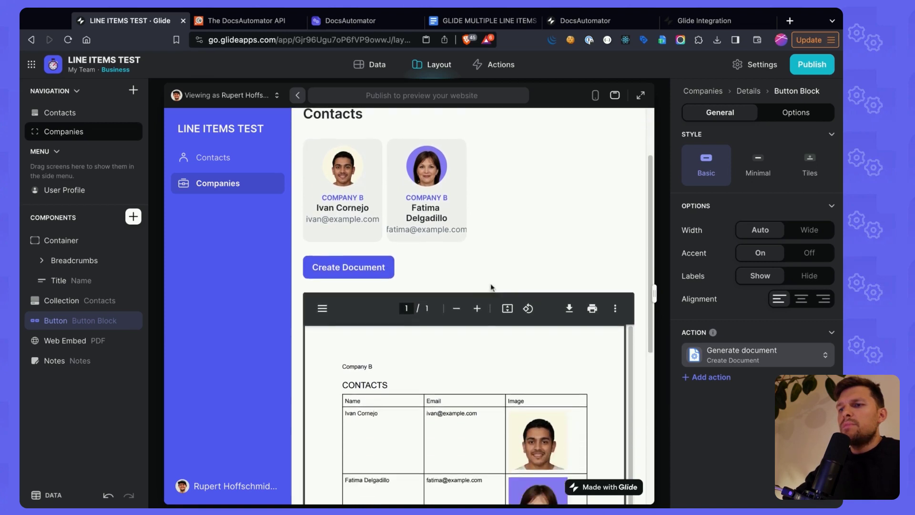
{"action": "scroll", "coordinate": [443, 232], "scroll_direction": "up", "scroll_amount": 3}
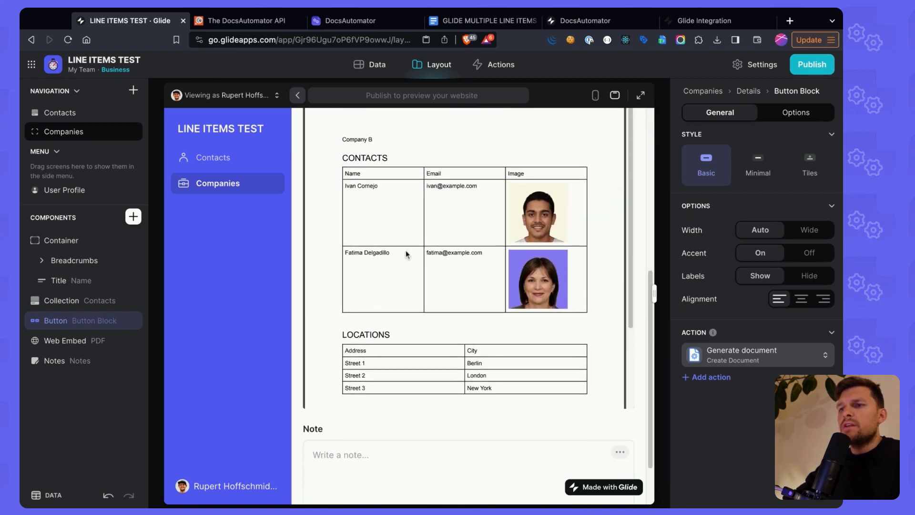
{"action": "scroll", "coordinate": [405, 250], "scroll_direction": "up", "scroll_amount": 3}
{"action": "scroll", "coordinate": [500, 302], "scroll_direction": "down", "scroll_amount": 1}
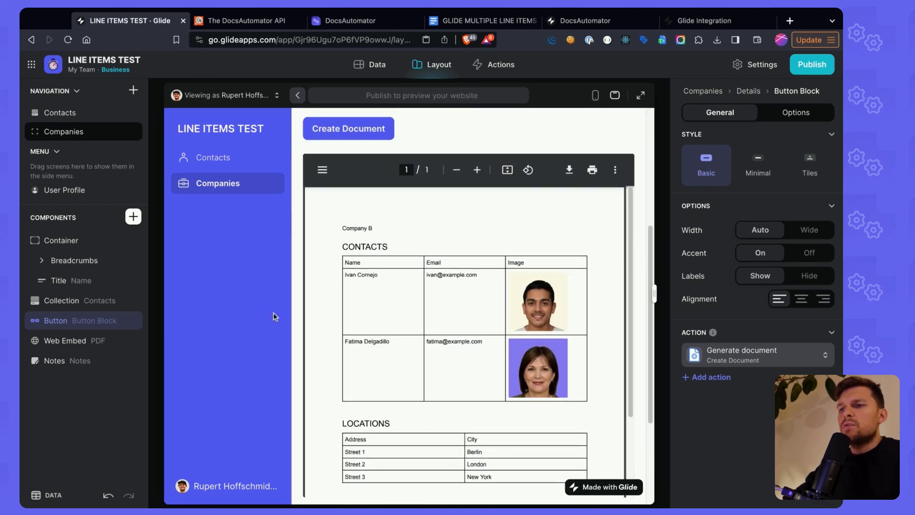
{"action": "scroll", "coordinate": [372, 411], "scroll_direction": "down", "scroll_amount": 1}
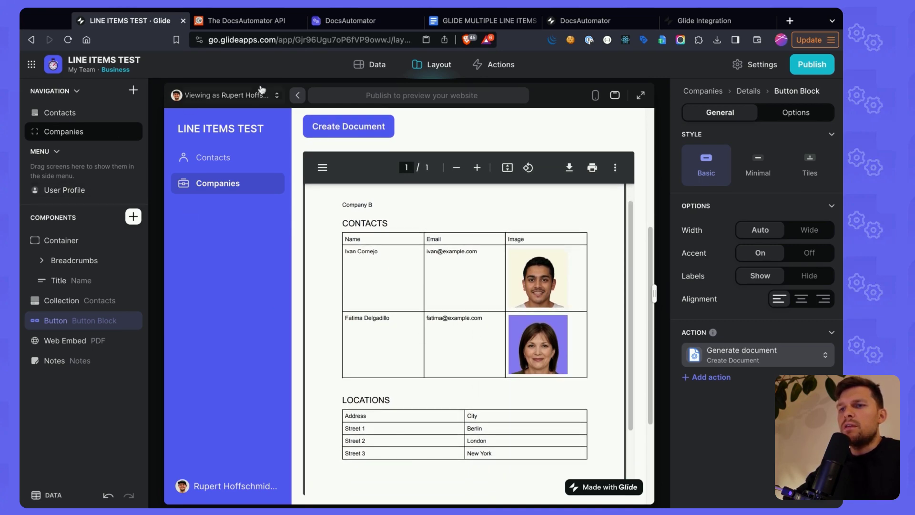
Open the Line Items JSON column of the Contacts data table for editing.
{"action": "left_click", "coordinate": [372, 64]}
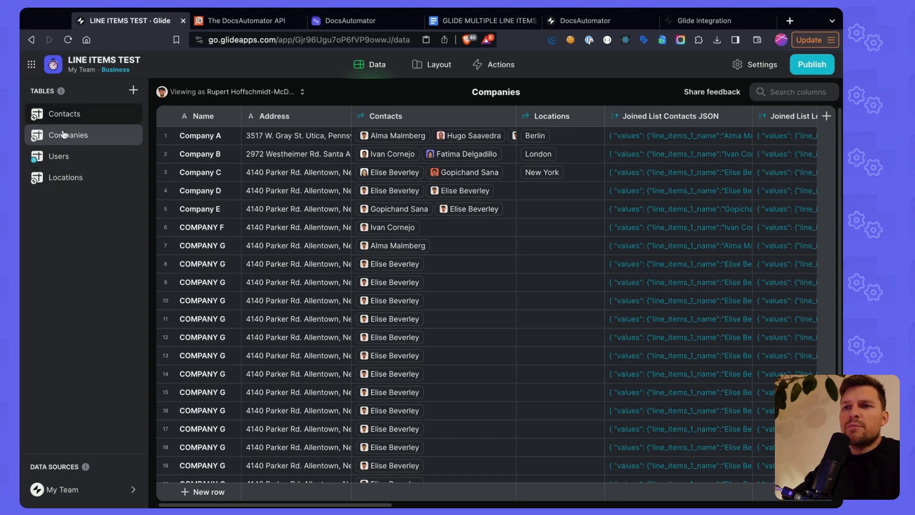
{"action": "left_click", "coordinate": [67, 114]}
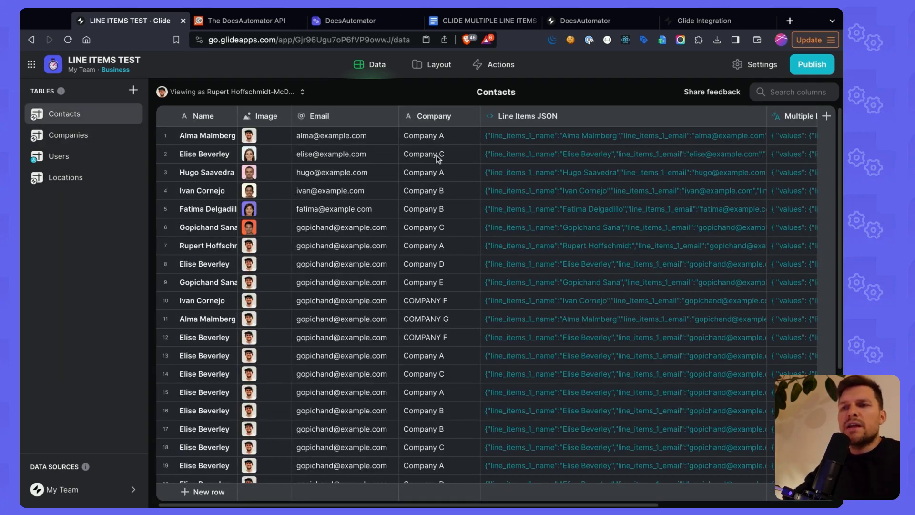
{"action": "scroll", "coordinate": [398, 137], "scroll_direction": "right", "scroll_amount": 2}
{"action": "left_click", "coordinate": [399, 139]}
{"action": "left_click", "coordinate": [673, 120]}
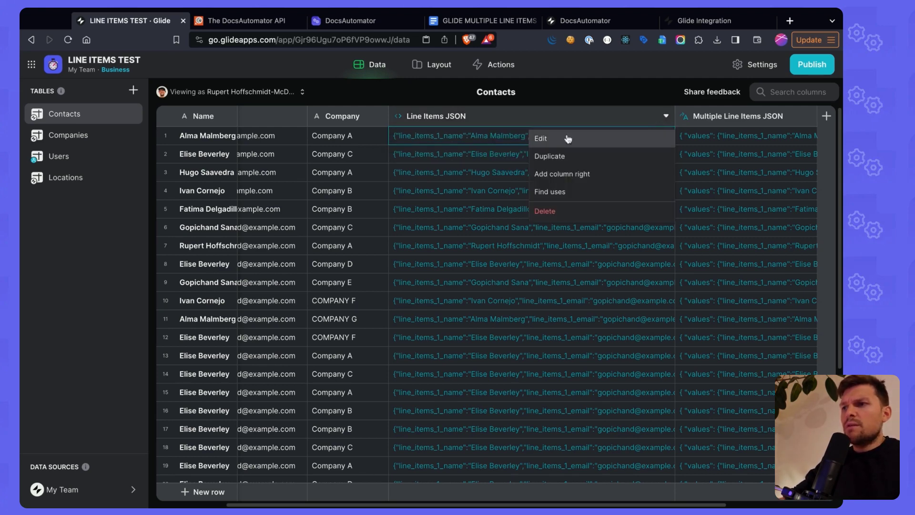
{"action": "left_click", "coordinate": [568, 139]}
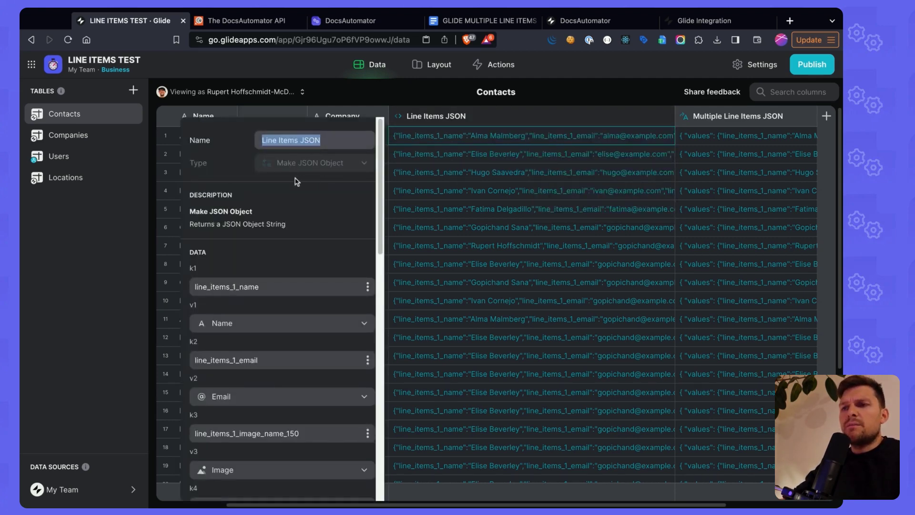
Compare the line_items_1 keys of the JSON object with the name and email placeholders in the Google Docs template's contacts table.
{"action": "scroll", "coordinate": [237, 250], "scroll_direction": "down", "scroll_amount": 2}
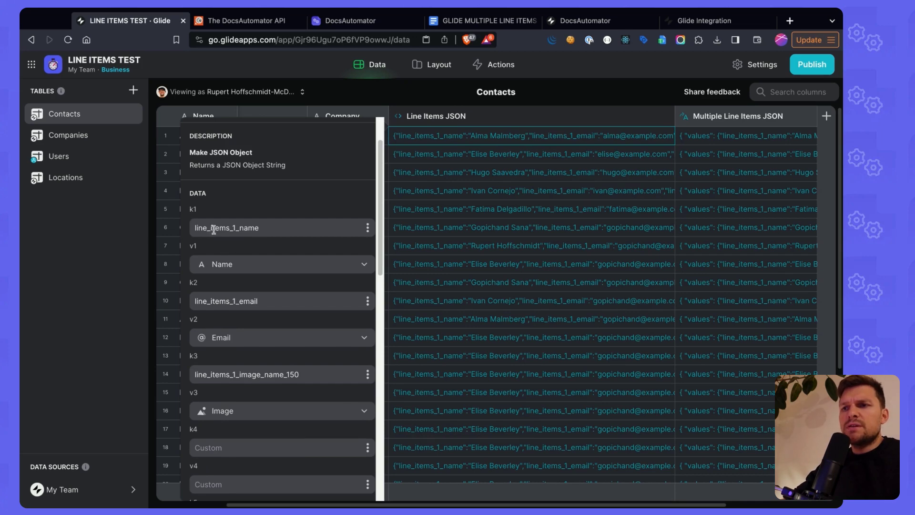
{"action": "scroll", "coordinate": [213, 229], "scroll_direction": "down", "scroll_amount": 1}
{"action": "double_click", "coordinate": [229, 210]}
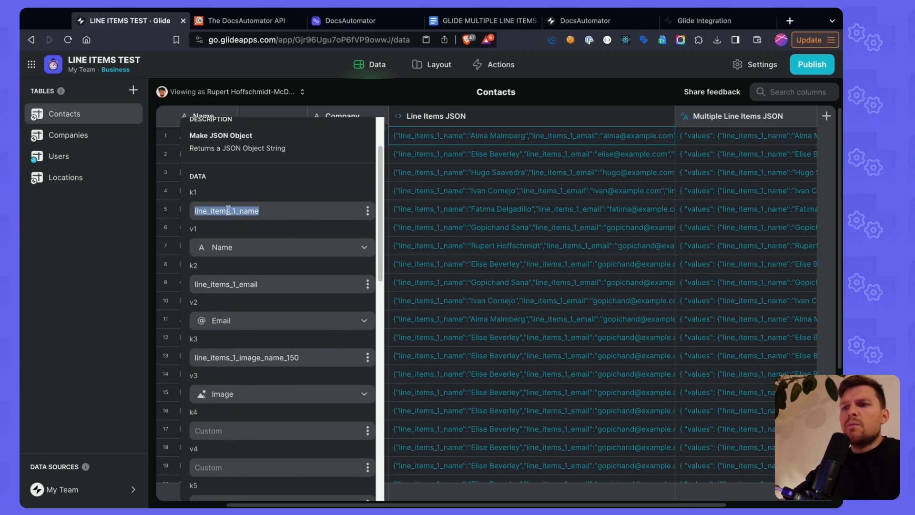
{"action": "left_click", "coordinate": [227, 282]}
{"action": "left_click", "coordinate": [481, 21]}
{"action": "left_click", "coordinate": [288, 261]}
{"action": "left_click_drag", "start_coordinate": [331, 262], "coordinate": [250, 262]}
{"action": "left_click_drag", "start_coordinate": [451, 263], "coordinate": [369, 262]}
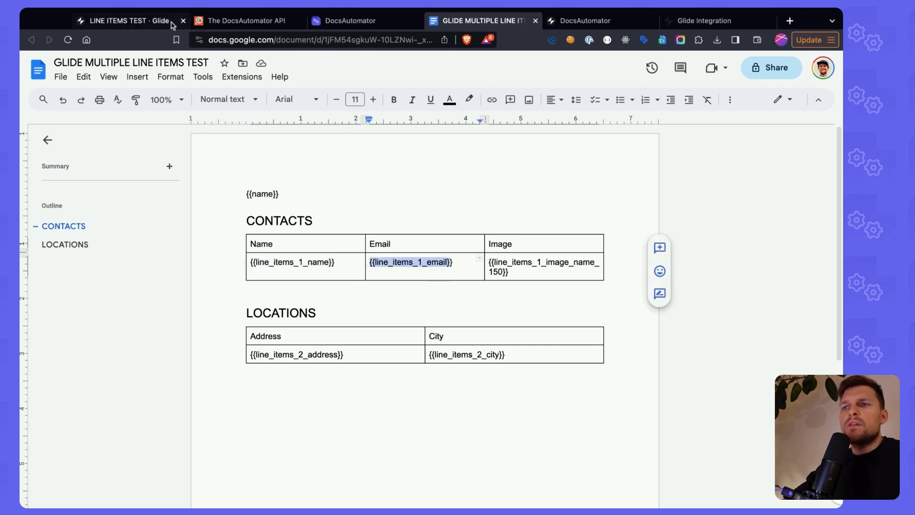
Switch back to Glide and view the source column choices for value v1 in the Line Items JSON configuration.
{"action": "left_click", "coordinate": [123, 20]}
{"action": "scroll", "coordinate": [226, 199], "scroll_direction": "down", "scroll_amount": 1}
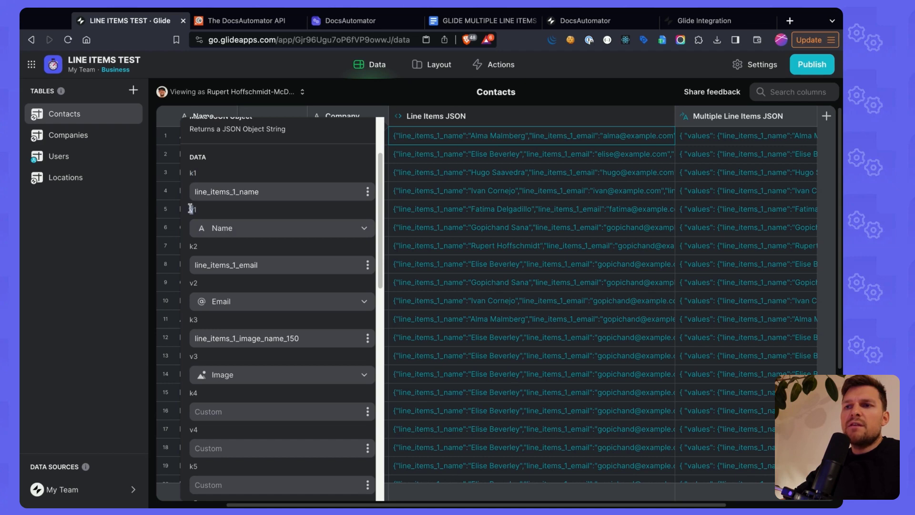
{"action": "left_click", "coordinate": [227, 233]}
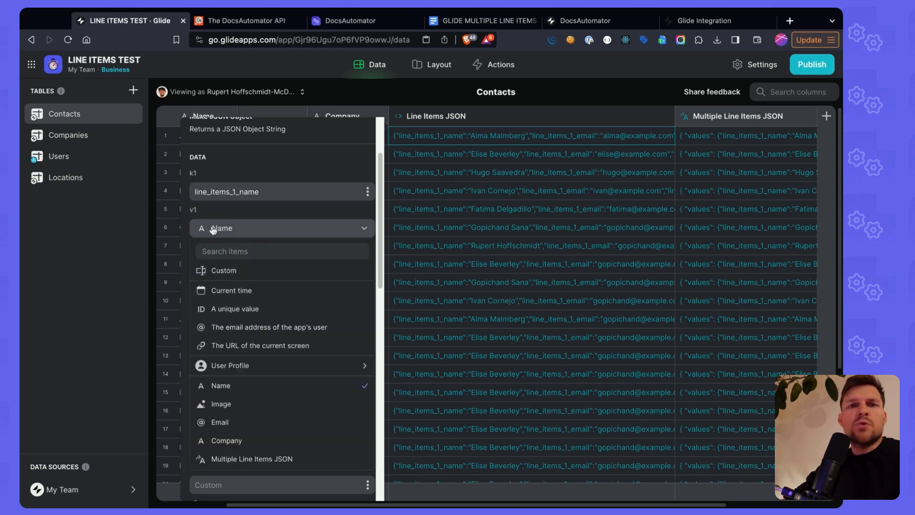
{"action": "left_click", "coordinate": [458, 155]}
Close the column configuration and expand the first contact's Line Items JSON cell to inspect its full object.
{"action": "left_click", "coordinate": [508, 305]}
{"action": "left_click", "coordinate": [474, 137]}
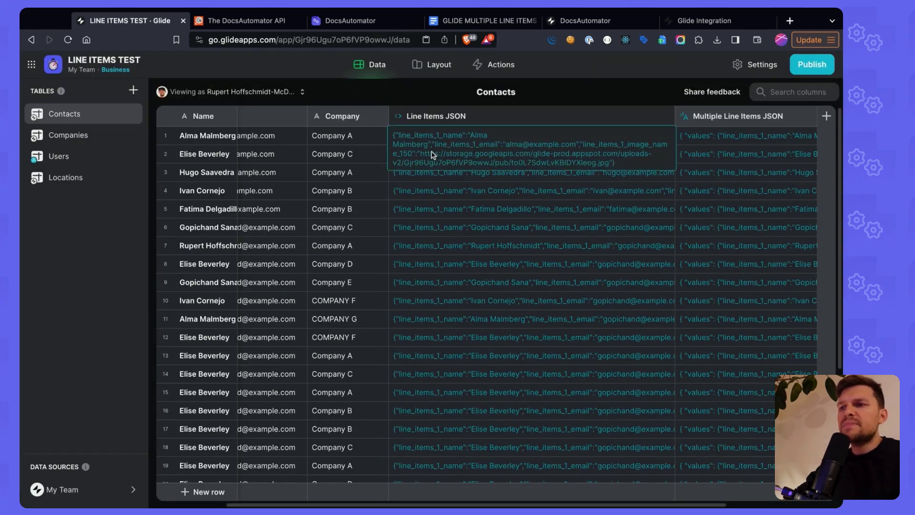
{"action": "left_click", "coordinate": [492, 189]}
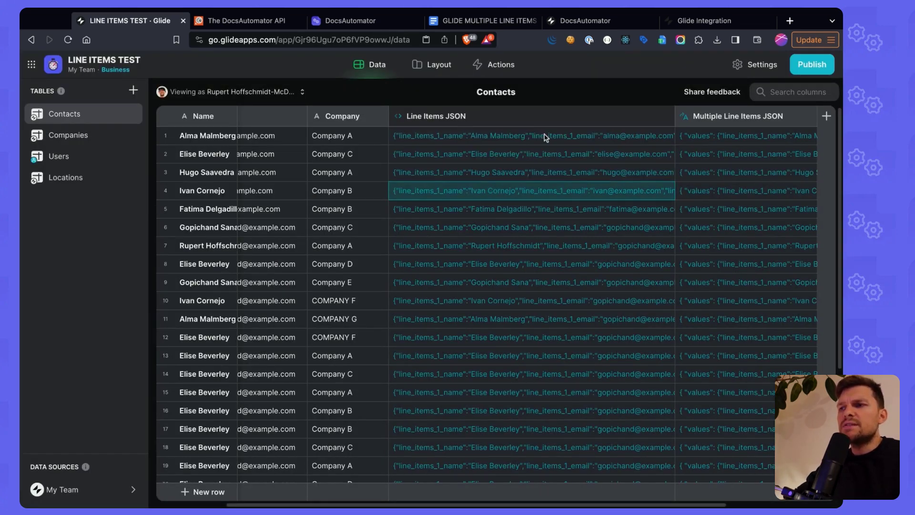
Open the Multiple Line Items JSON column's configuration and highlight the "values" key in its template.
{"action": "scroll", "coordinate": [546, 137], "scroll_direction": "right", "scroll_amount": 3}
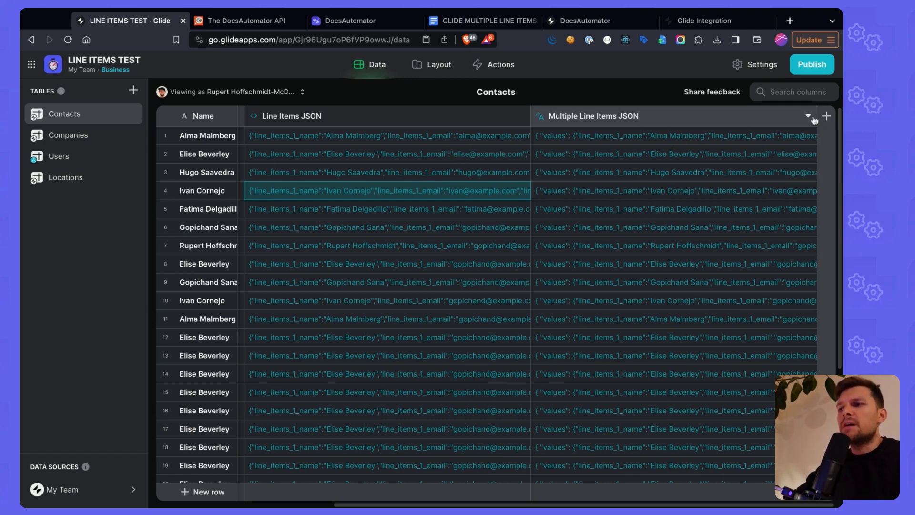
{"action": "left_click", "coordinate": [808, 116]}
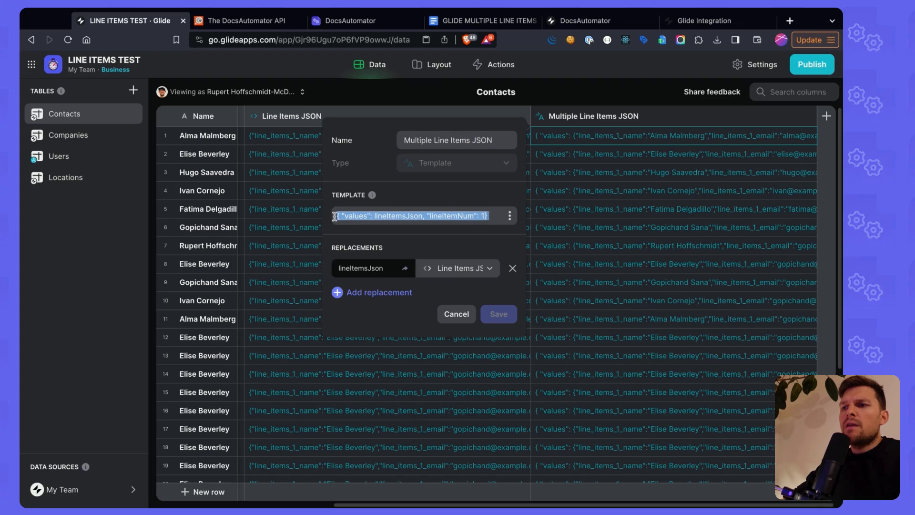
{"action": "left_click", "coordinate": [490, 217]}
{"action": "left_click_drag", "start_coordinate": [345, 218], "coordinate": [361, 220]}
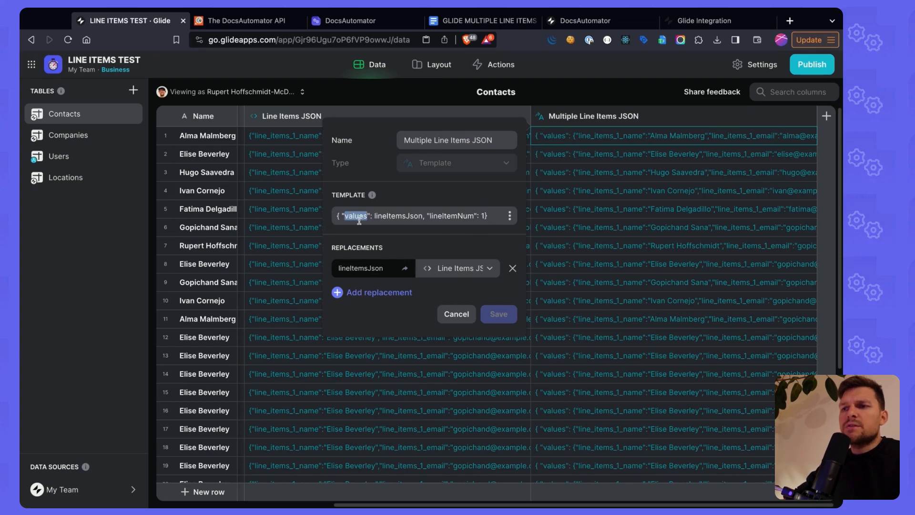
{"action": "left_click", "coordinate": [338, 216]}
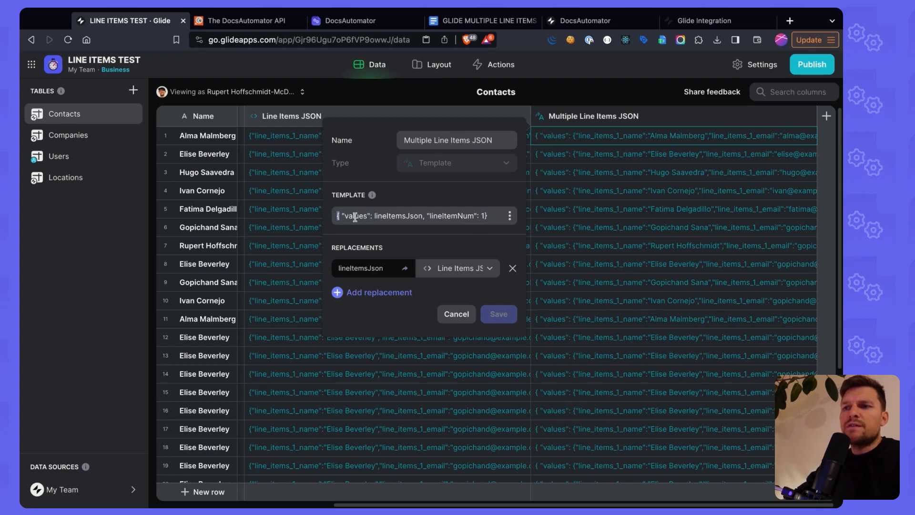
{"action": "double_click", "coordinate": [358, 218]}
{"action": "left_click", "coordinate": [343, 216]}
{"action": "left_click_drag", "start_coordinate": [342, 217], "coordinate": [369, 217]}
{"action": "double_click", "coordinate": [355, 217]}
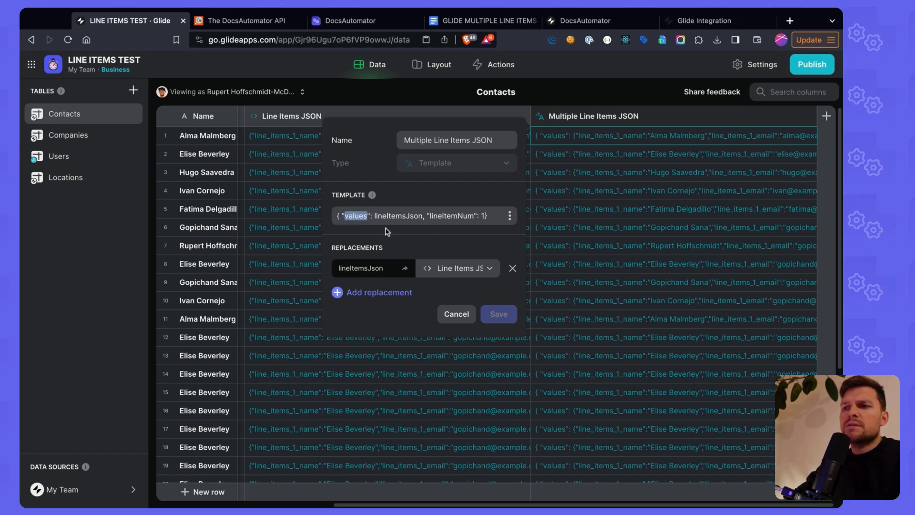
Highlight the lineItemsJson replacement text in the template and close the column configuration without changes.
{"action": "left_click", "coordinate": [374, 217]}
{"action": "key", "text": "shift+Right"}
{"action": "key", "text": "shift+Right"}
{"action": "key", "text": "shift+Right"}
{"action": "key", "text": "shift+Right"}
{"action": "key", "text": "shift+Right"}
{"action": "key", "text": "shift+Right"}
{"action": "key", "text": "shift+Right"}
{"action": "key", "text": "shift+Right"}
{"action": "key", "text": "shift+Right"}
{"action": "key", "text": "shift+Right"}
{"action": "key", "text": "shift+Right"}
{"action": "key", "text": "shift+Right"}
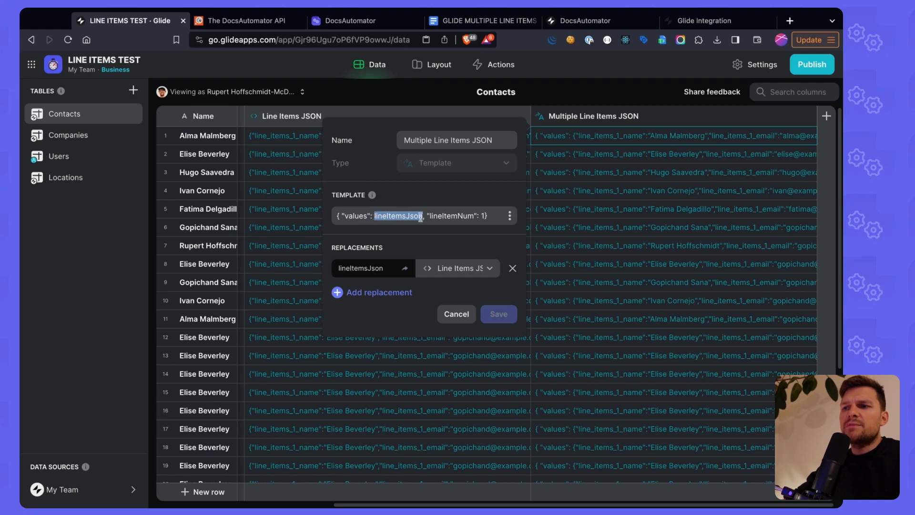
{"action": "left_click", "coordinate": [453, 313]}
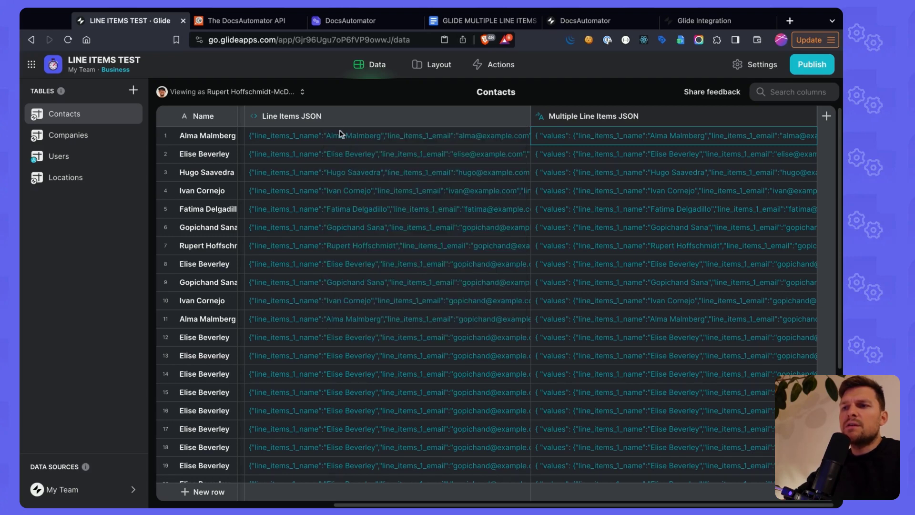
In the Companies table, inspect the Joined List Contacts JSON column's configuration and its comma separator, and close it without changes.
{"action": "left_click", "coordinate": [312, 117]}
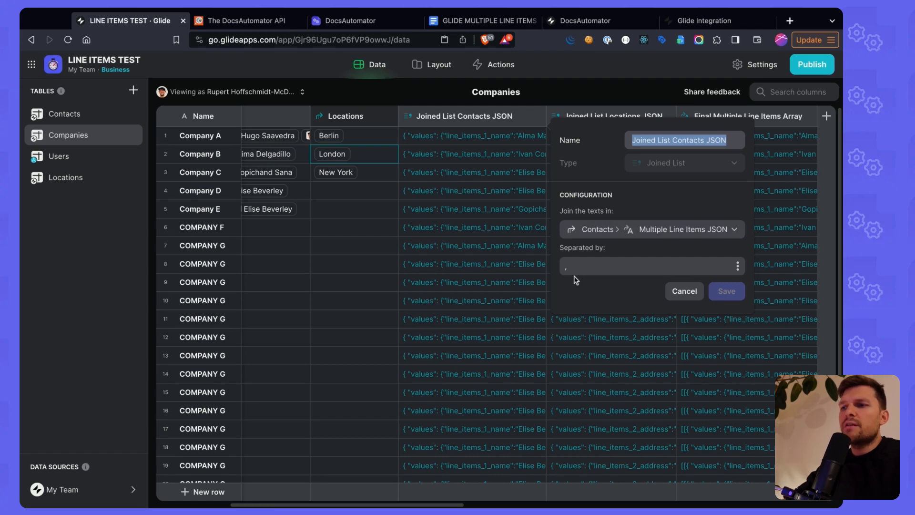
{"action": "left_click", "coordinate": [570, 265]}
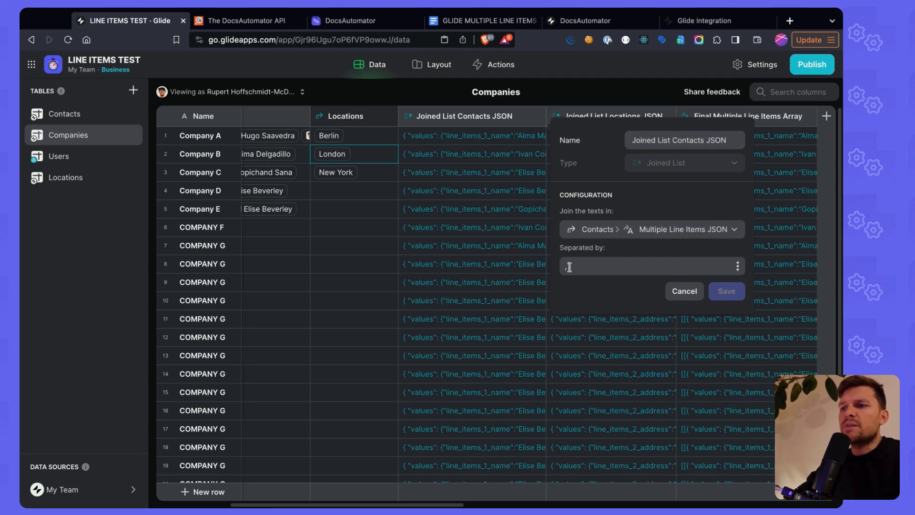
{"action": "left_click", "coordinate": [683, 291]}
Inspect the Joined List Locations JSON column's configuration and close it without changes.
{"action": "scroll", "coordinate": [620, 143], "scroll_direction": "right", "scroll_amount": 2}
{"action": "left_click", "coordinate": [621, 116]}
{"action": "left_click", "coordinate": [575, 139]}
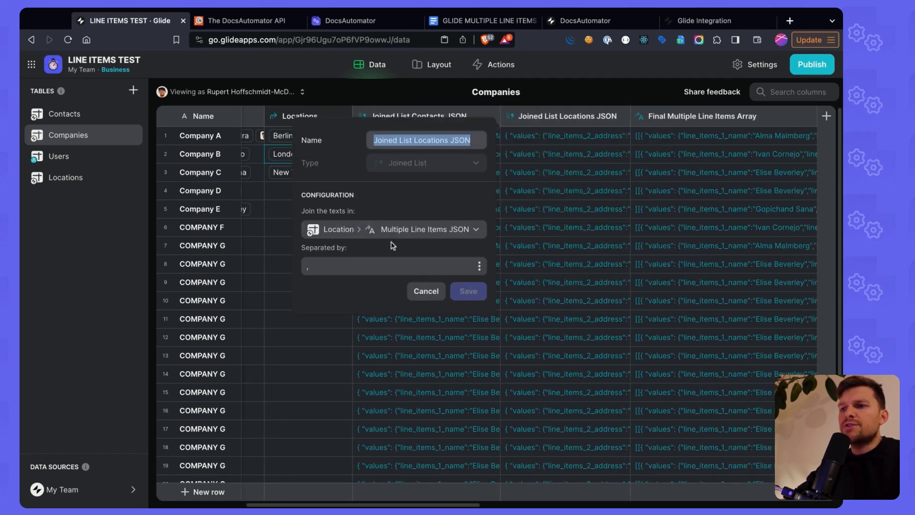
{"action": "left_click", "coordinate": [426, 291]}
Expand Company A's Joined List Contacts JSON cell to inspect its joined objects, and close it again.
{"action": "scroll", "coordinate": [464, 141], "scroll_direction": "right", "scroll_amount": 1}
{"action": "double_click", "coordinate": [373, 141]}
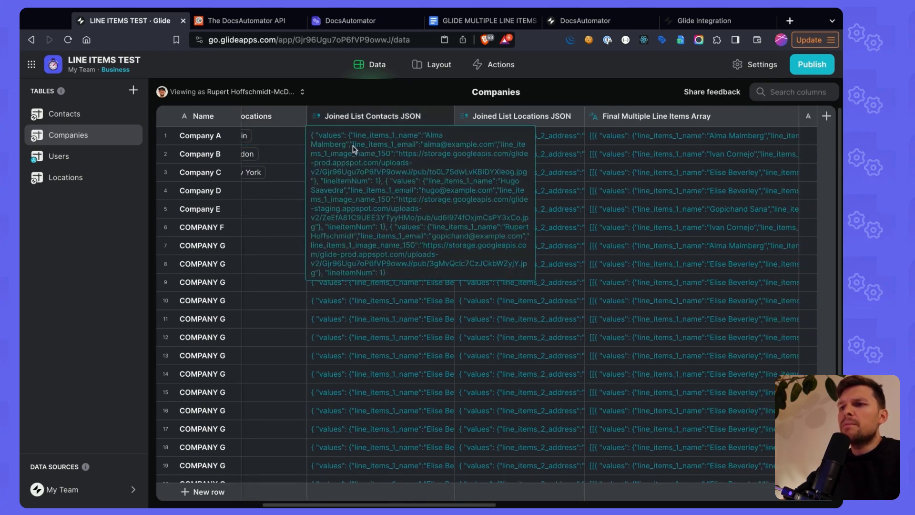
{"action": "left_click", "coordinate": [410, 306]}
Switch to the DocsAutomator API documentation and highlight the two objects in the first inner array of line_items in the JSON example.
{"action": "left_click", "coordinate": [256, 21]}
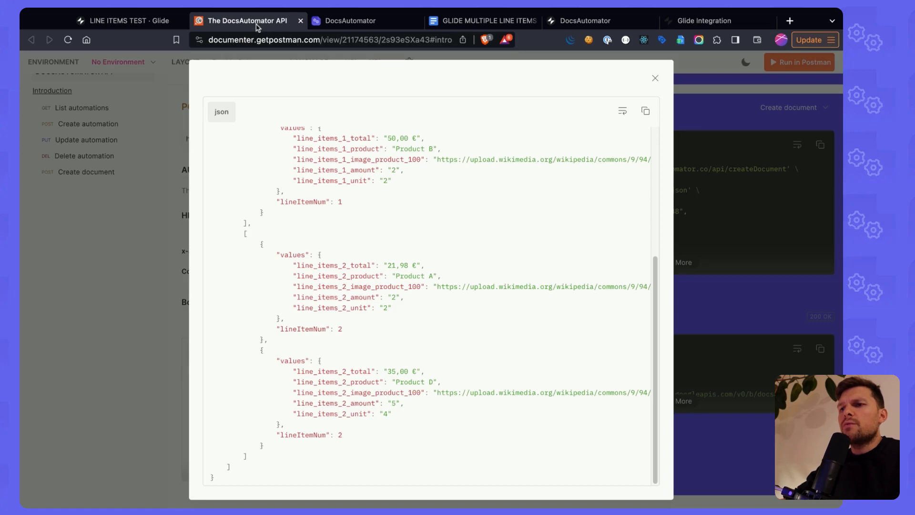
{"action": "scroll", "coordinate": [313, 193], "scroll_direction": "up", "scroll_amount": 5}
{"action": "scroll", "coordinate": [293, 195], "scroll_direction": "up", "scroll_amount": 3}
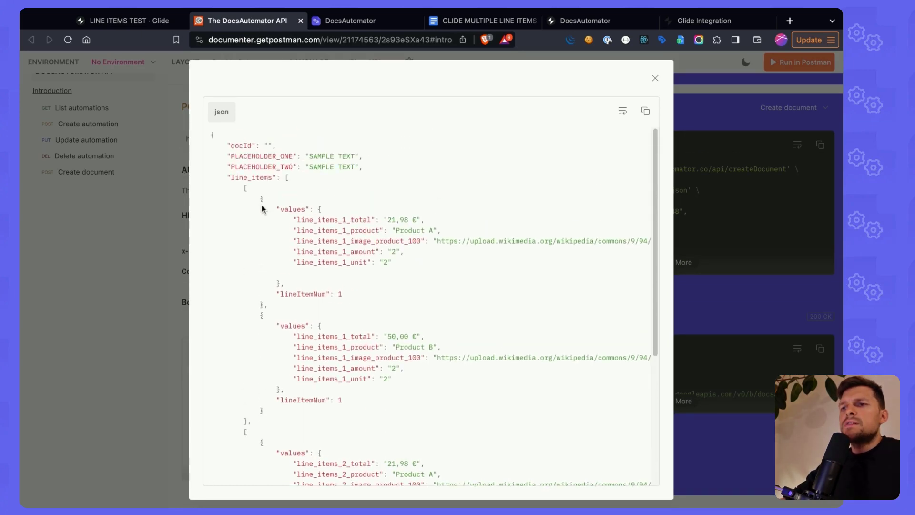
{"action": "left_click_drag", "start_coordinate": [260, 197], "coordinate": [266, 305]}
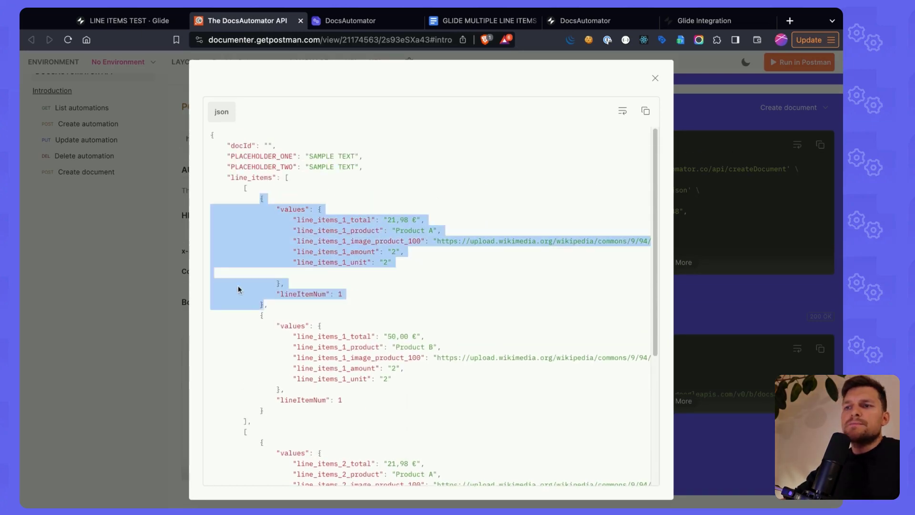
{"action": "left_click_drag", "start_coordinate": [261, 199], "coordinate": [265, 411]}
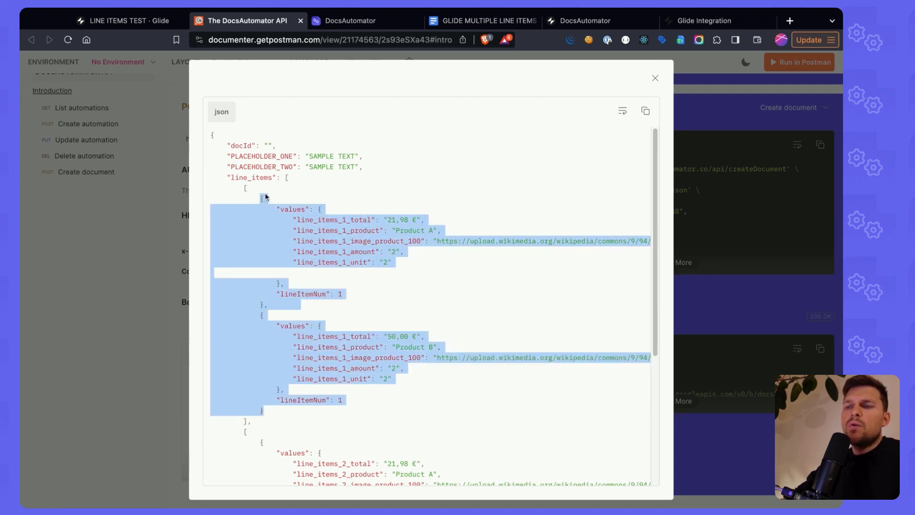
{"action": "left_click_drag", "start_coordinate": [261, 198], "coordinate": [266, 411]}
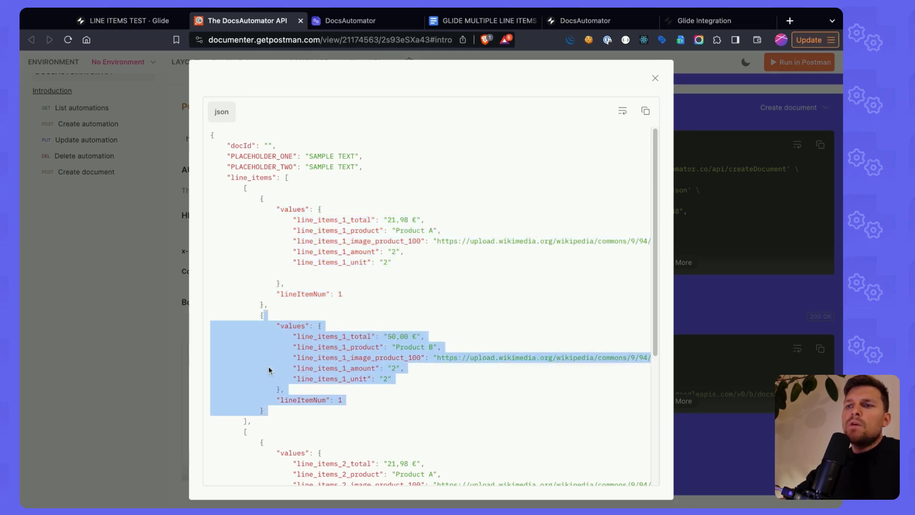
Highlight the two opening square brackets after "line_items" and close the expanded JSON example.
{"action": "left_click", "coordinate": [252, 191]}
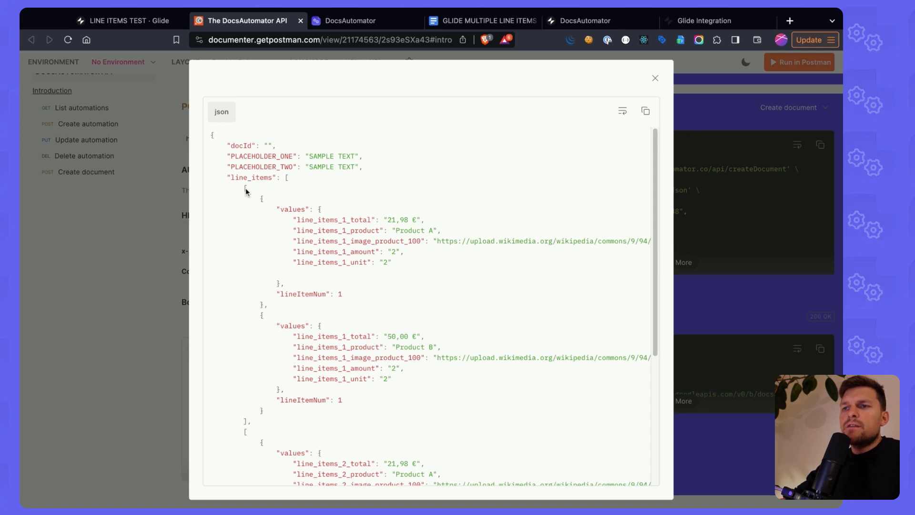
{"action": "double_click", "coordinate": [246, 190]}
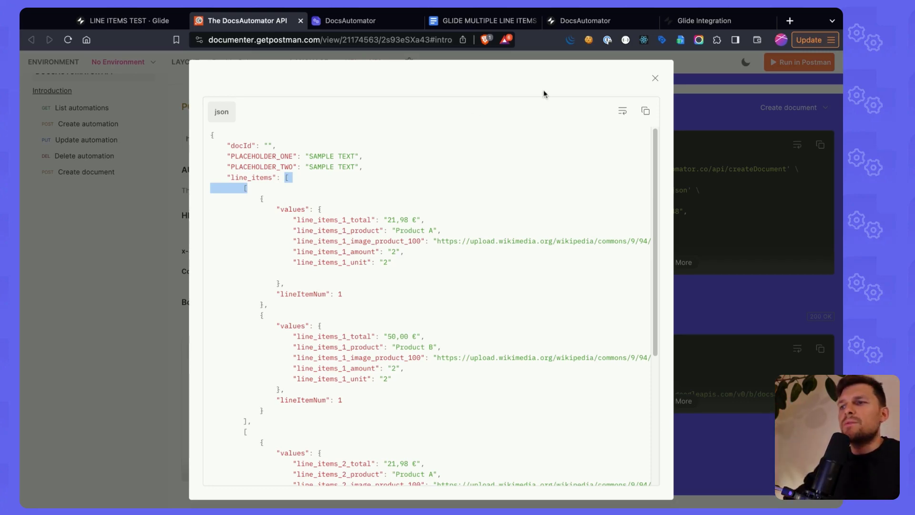
{"action": "left_click", "coordinate": [655, 78]}
Switch back to Glide and open the configuration of the Final Multiple Line Items Array column in the Companies table.
{"action": "left_click", "coordinate": [127, 21]}
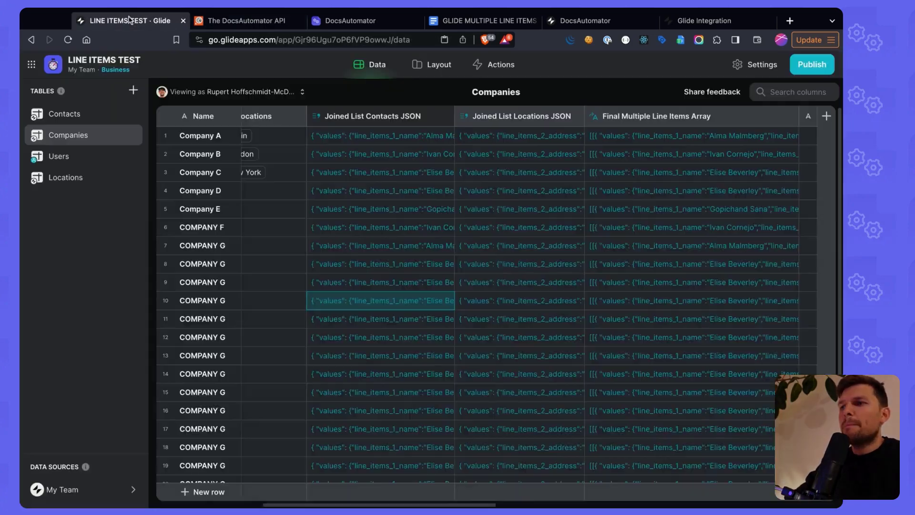
{"action": "scroll", "coordinate": [524, 148], "scroll_direction": "right", "scroll_amount": 2}
{"action": "left_click", "coordinate": [477, 126]}
{"action": "scroll", "coordinate": [477, 141], "scroll_direction": "right", "scroll_amount": 2}
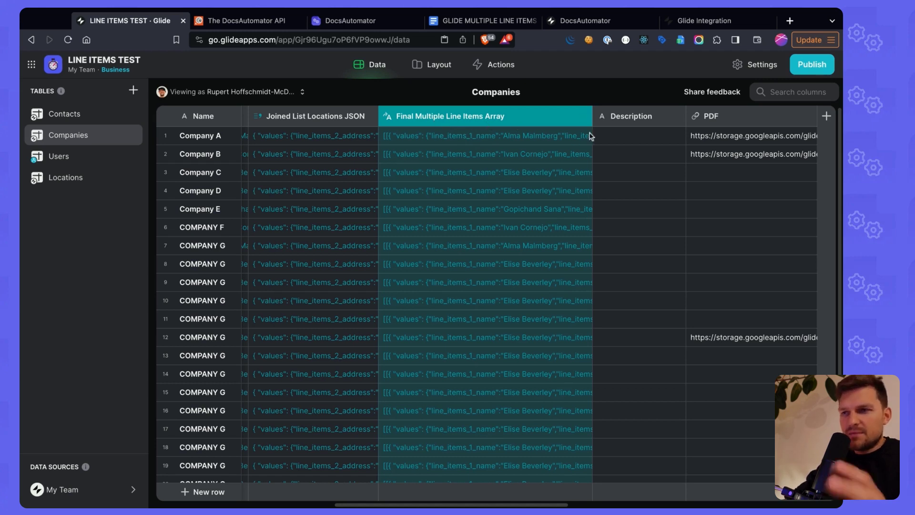
{"action": "double_click", "coordinate": [486, 118]}
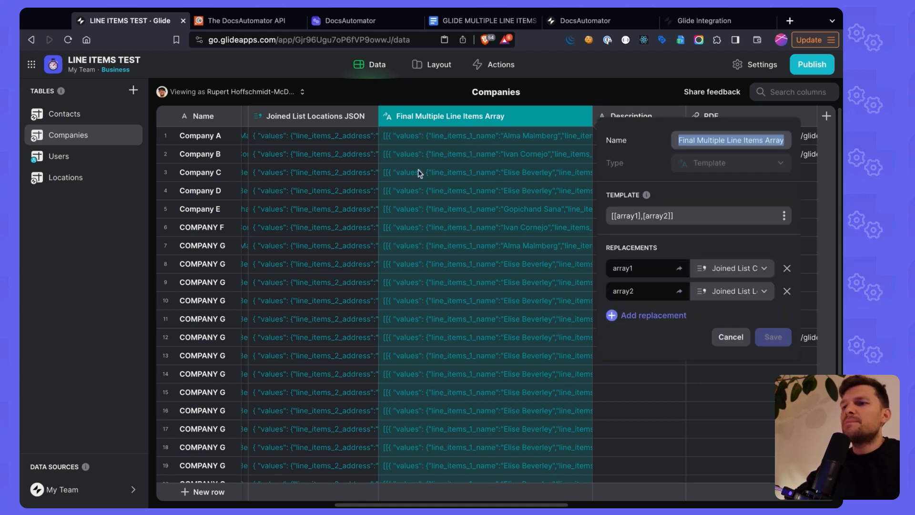
Highlight the brackets and both array placeholders in the template [[array1],[array2]], and close the configuration without changes.
{"action": "left_click", "coordinate": [639, 214]}
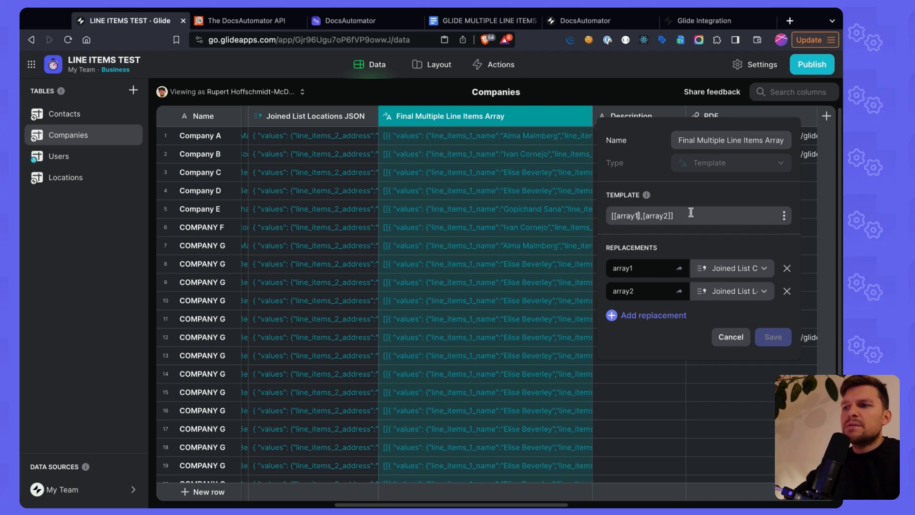
{"action": "triple_click", "coordinate": [690, 213]}
{"action": "triple_click", "coordinate": [615, 218]}
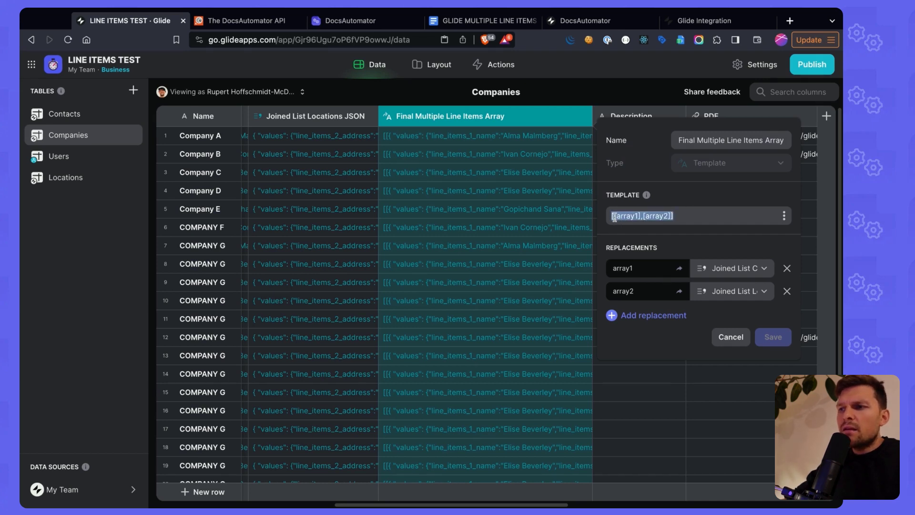
{"action": "left_click", "coordinate": [616, 216]}
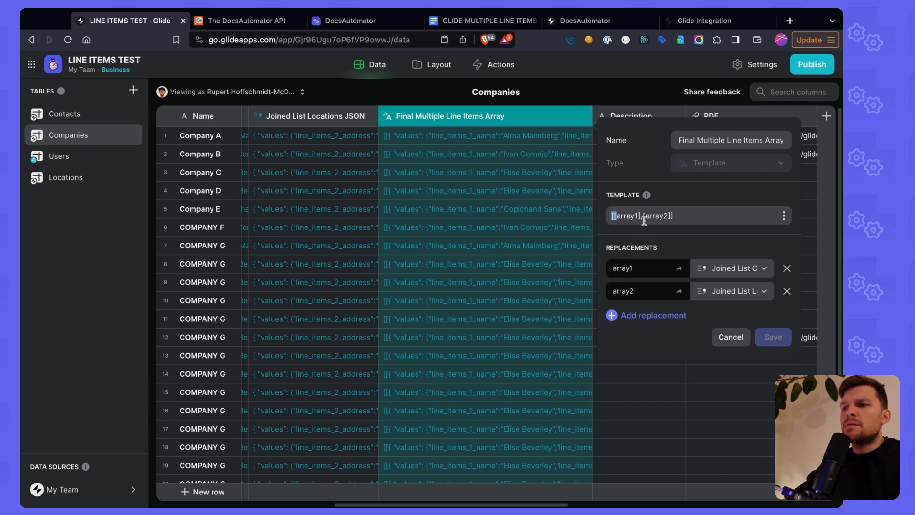
{"action": "left_click_drag", "start_coordinate": [625, 217], "coordinate": [641, 216]}
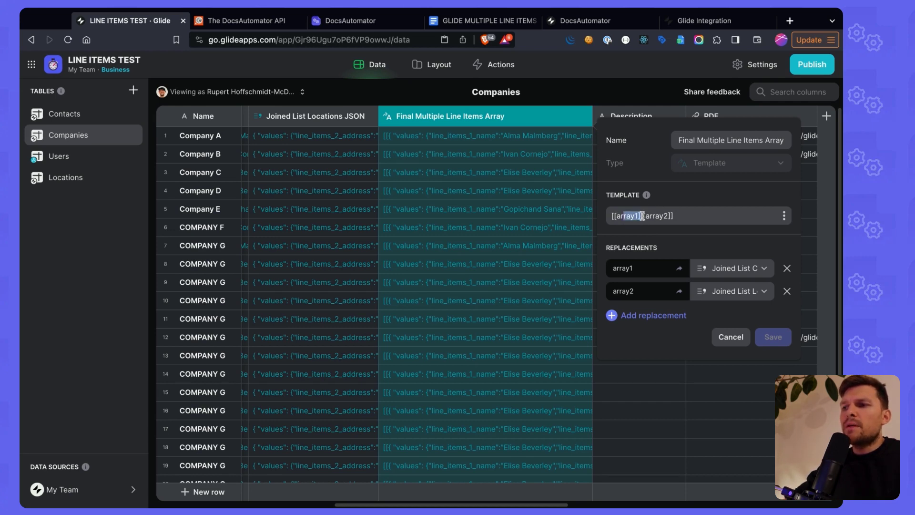
{"action": "left_click", "coordinate": [615, 216]}
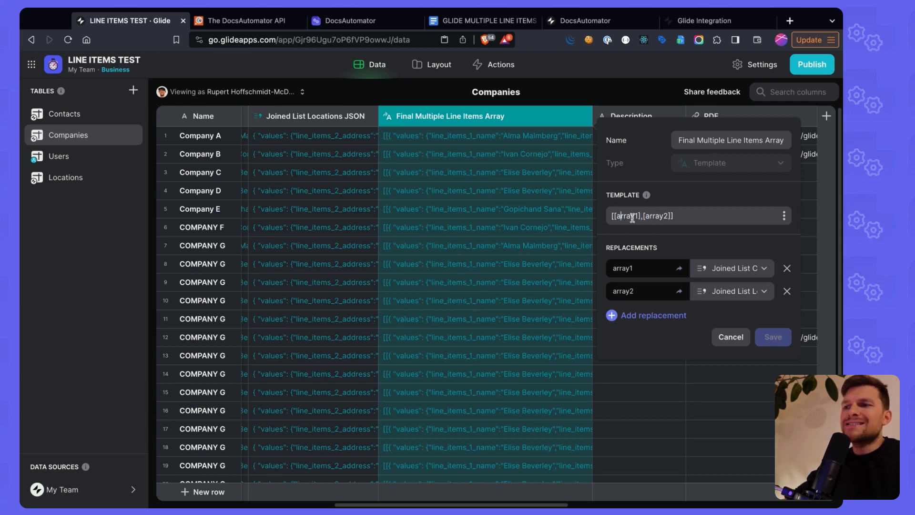
{"action": "mouse_move", "coordinate": [643, 216]}
{"action": "left_mouse_down"}
{"action": "mouse_move", "coordinate": [614, 217]}
{"action": "mouse_move", "coordinate": [664, 218]}
{"action": "mouse_move", "coordinate": [645, 216]}
{"action": "left_mouse_up"}
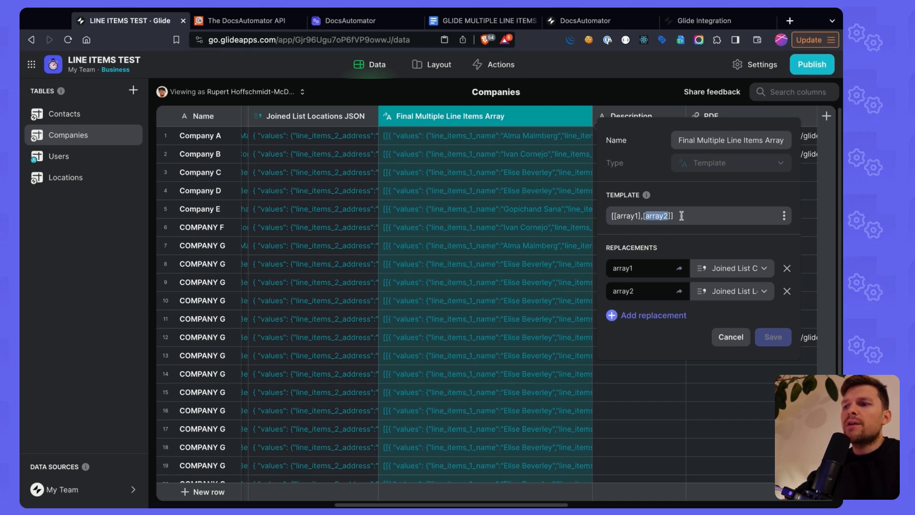
{"action": "left_click", "coordinate": [682, 215]}
{"action": "scroll", "coordinate": [413, 186], "scroll_direction": "left", "scroll_amount": 1}
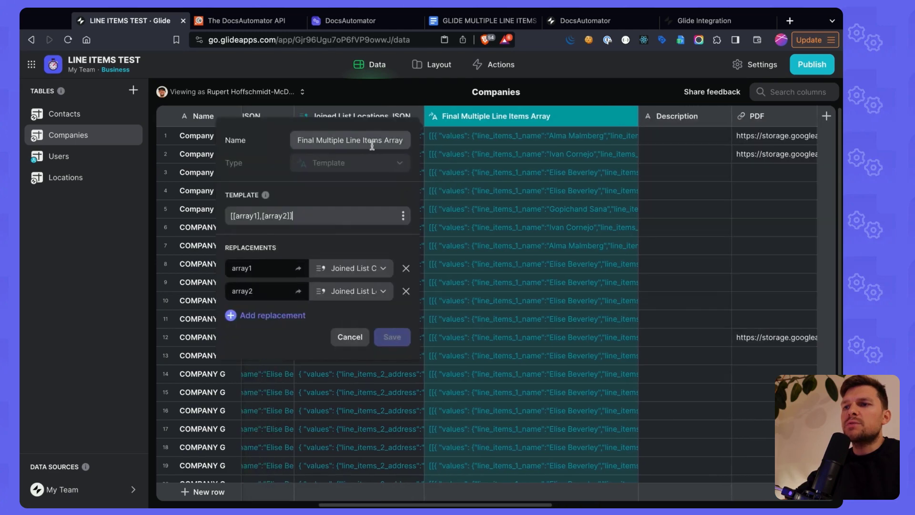
{"action": "left_click", "coordinate": [431, 148]}
Reopen the Final Multiple Line Items Array configuration to inspect the array1 and array2 replacements, and cancel it.
{"action": "scroll", "coordinate": [351, 129], "scroll_direction": "left", "scroll_amount": 1}
{"action": "scroll", "coordinate": [353, 130], "scroll_direction": "left", "scroll_amount": 2}
{"action": "left_click", "coordinate": [720, 116]}
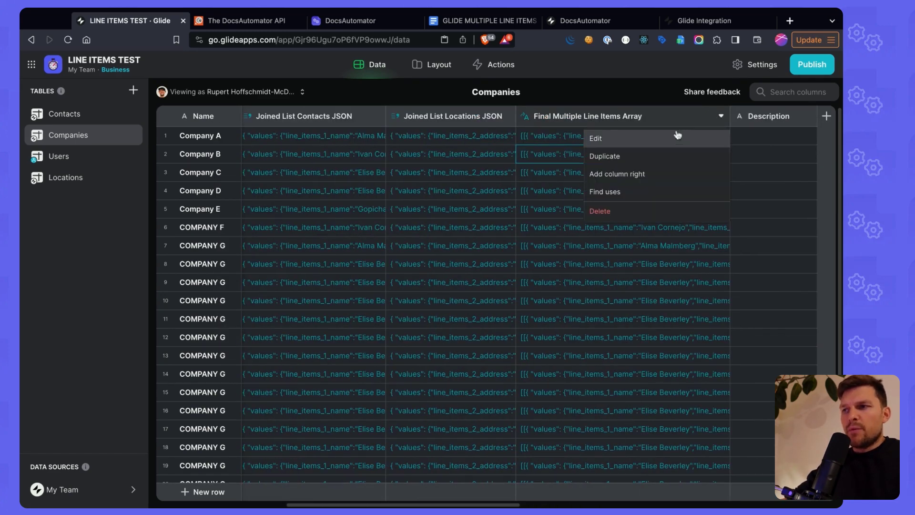
{"action": "left_click", "coordinate": [659, 144]}
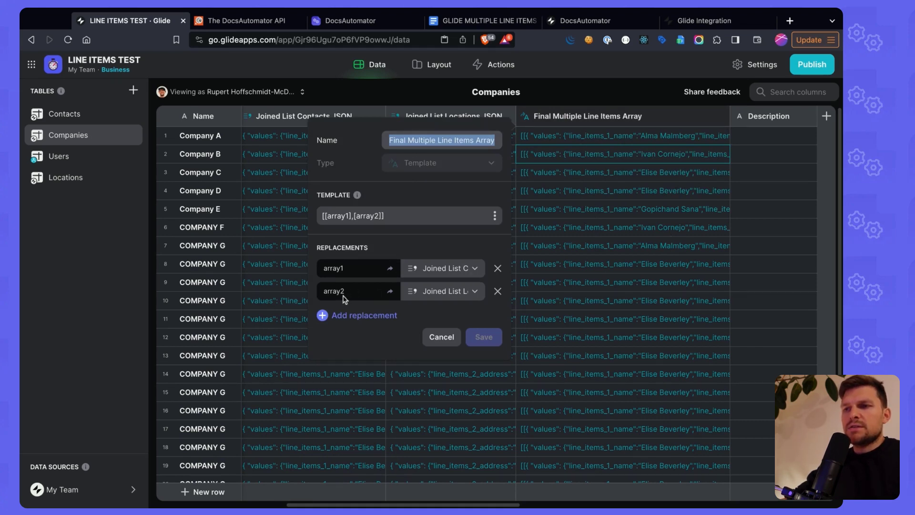
{"action": "left_click", "coordinate": [441, 335]}
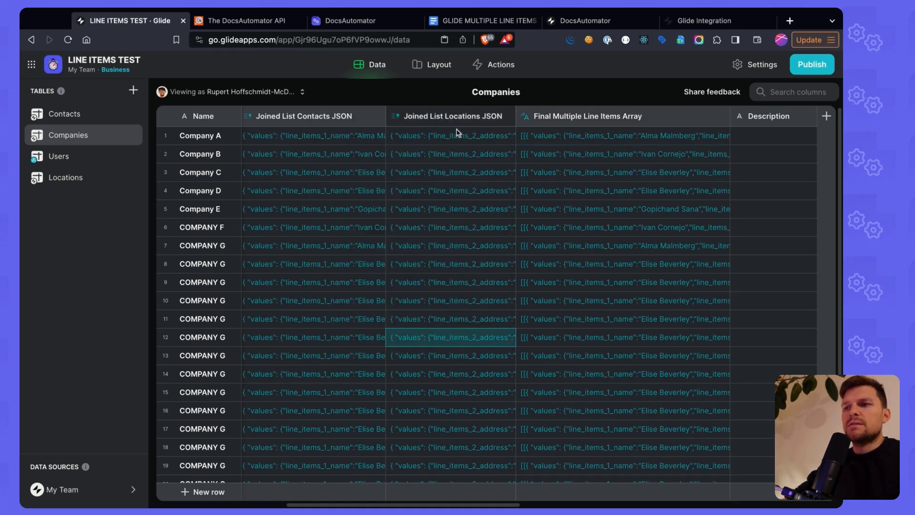
Open the app's layout editor and inspect the Template ID, Filename and values of the Companies button's Generate document action.
{"action": "scroll", "coordinate": [631, 142], "scroll_direction": "right", "scroll_amount": 10}
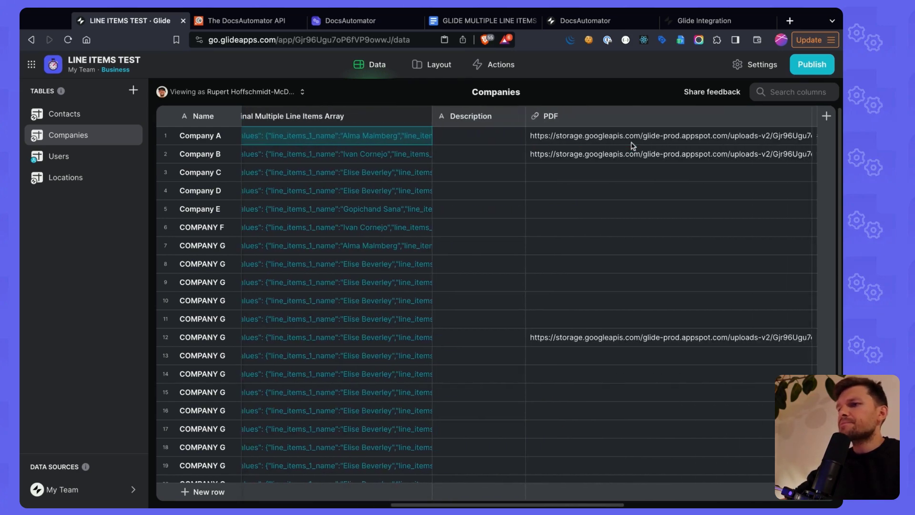
{"action": "scroll", "coordinate": [631, 146], "scroll_direction": "right", "scroll_amount": 8}
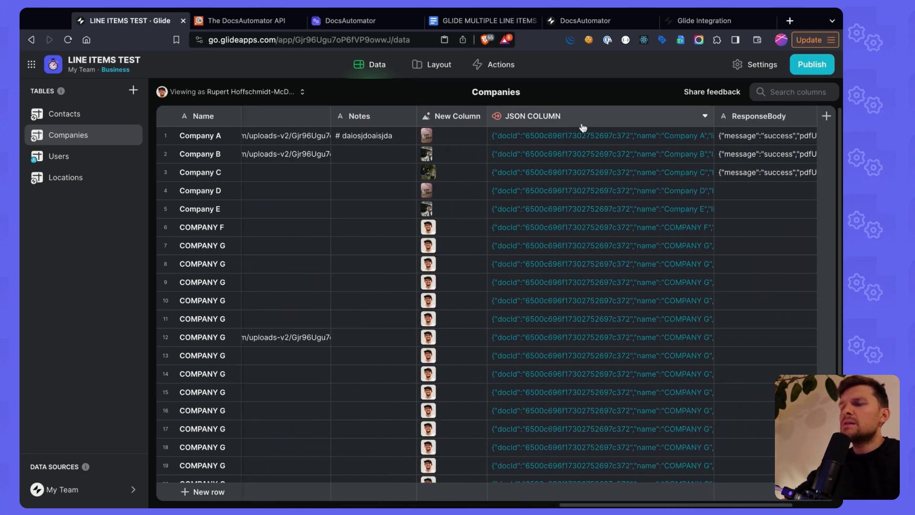
{"action": "scroll", "coordinate": [414, 138], "scroll_direction": "left", "scroll_amount": 10}
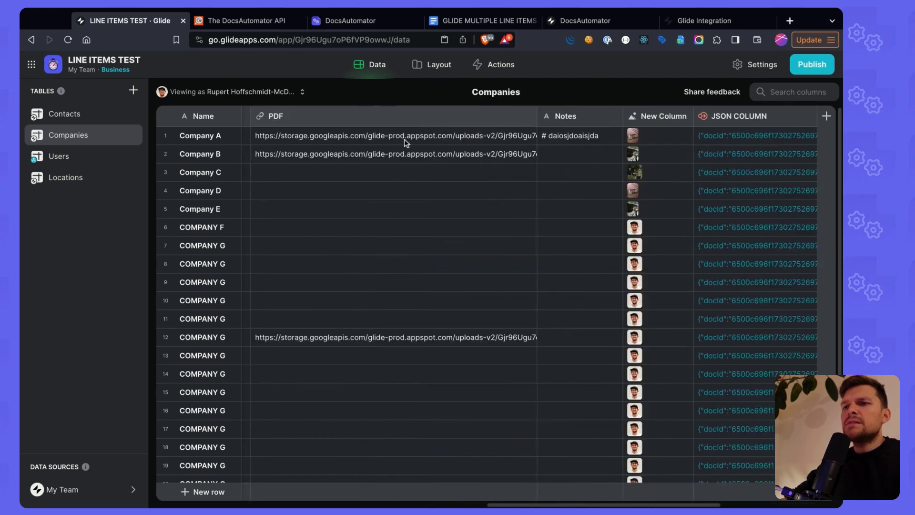
{"action": "left_click", "coordinate": [432, 64]}
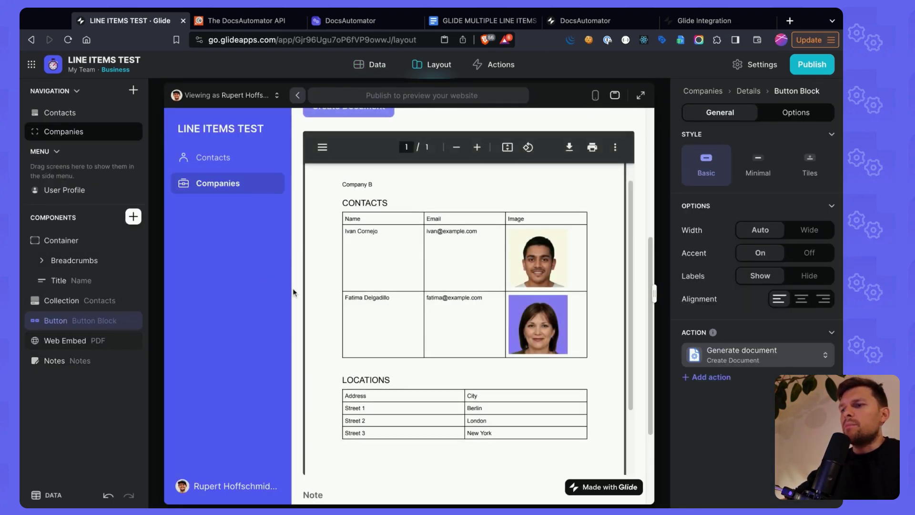
{"action": "left_click", "coordinate": [741, 355]}
{"action": "scroll", "coordinate": [752, 219], "scroll_direction": "down", "scroll_amount": 5}
{"action": "scroll", "coordinate": [724, 243], "scroll_direction": "up", "scroll_amount": 5}
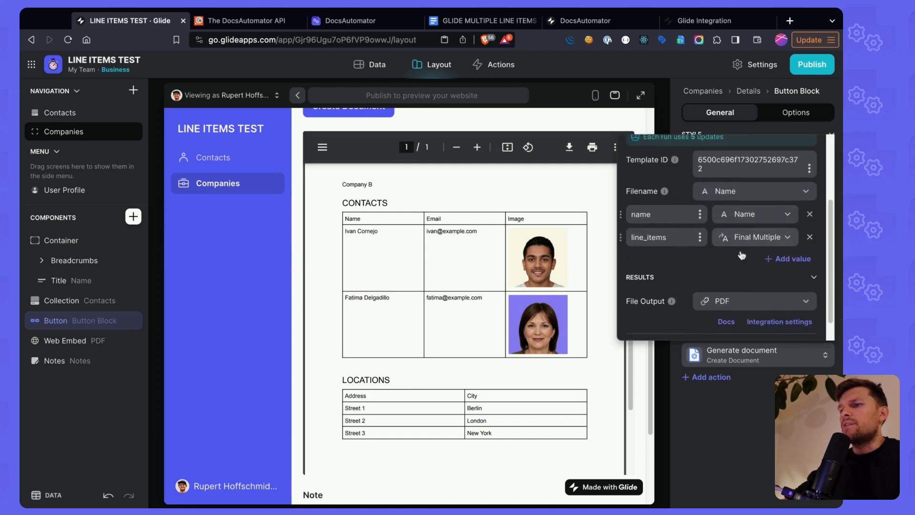
{"action": "scroll", "coordinate": [699, 261], "scroll_direction": "down", "scroll_amount": 5}
{"action": "scroll", "coordinate": [699, 261], "scroll_direction": "up", "scroll_amount": 3}
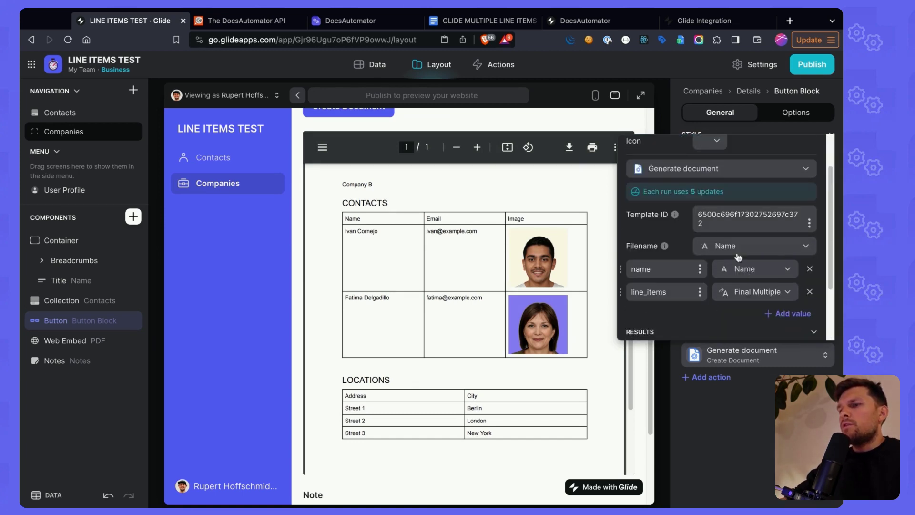
{"action": "scroll", "coordinate": [681, 284], "scroll_direction": "down", "scroll_amount": 1}
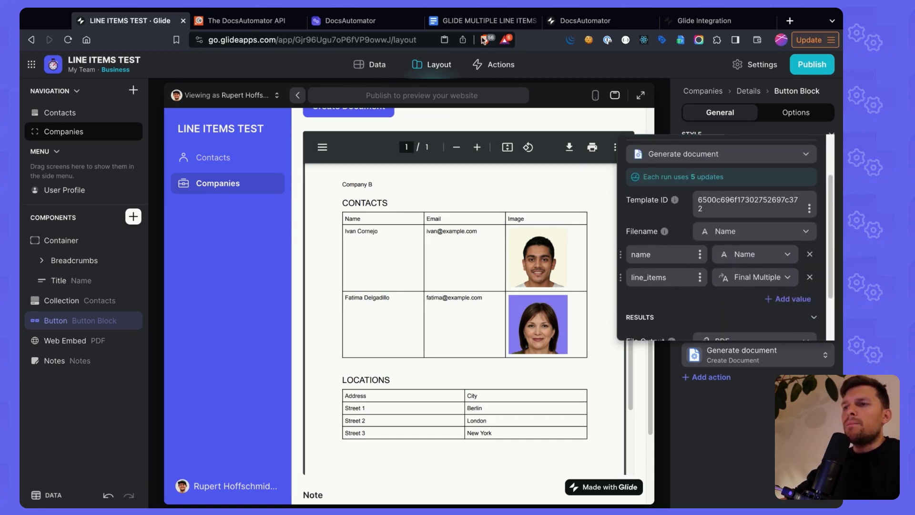
Check the {{name}} placeholder in the Google Docs template against the name value mapped in Glide's Generate document action.
{"action": "left_click", "coordinate": [482, 20]}
{"action": "double_click", "coordinate": [262, 193]}
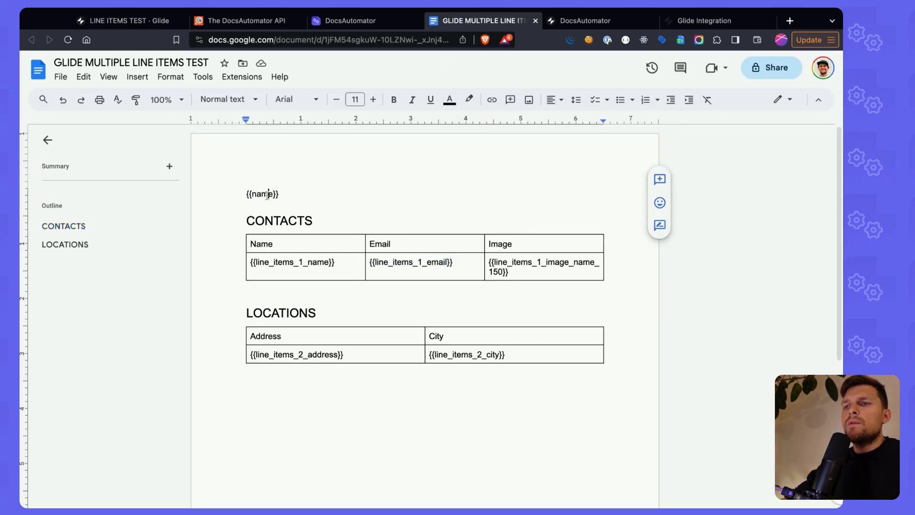
{"action": "left_click", "coordinate": [136, 20]}
{"action": "left_click_drag", "start_coordinate": [655, 258], "coordinate": [651, 257]}
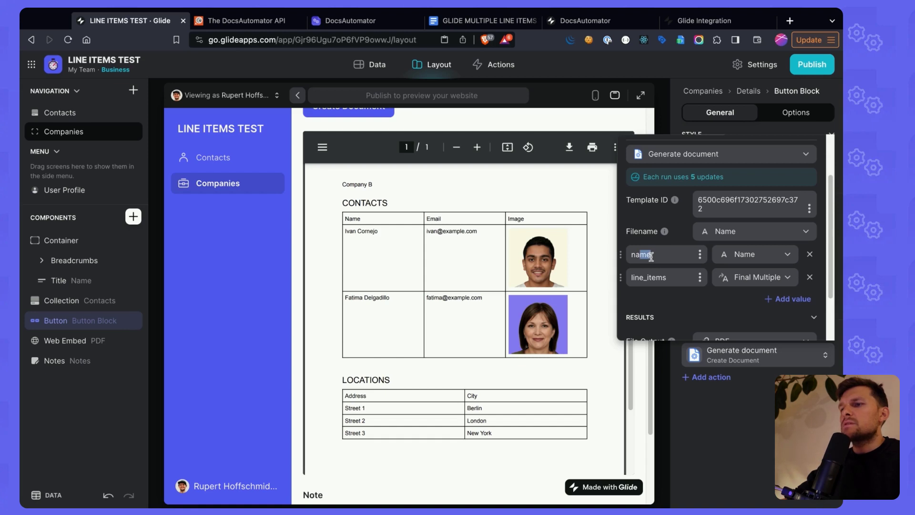
{"action": "left_click", "coordinate": [746, 260]}
{"action": "left_click", "coordinate": [741, 254]}
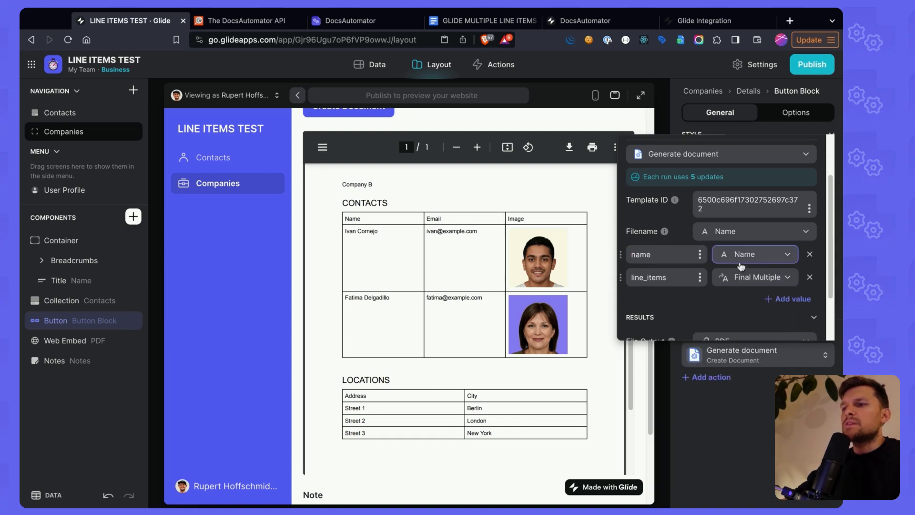
Highlight the line_items key in the action, then in the expanded Create document JSON body of the DocsAutomator API documentation.
{"action": "double_click", "coordinate": [650, 277]}
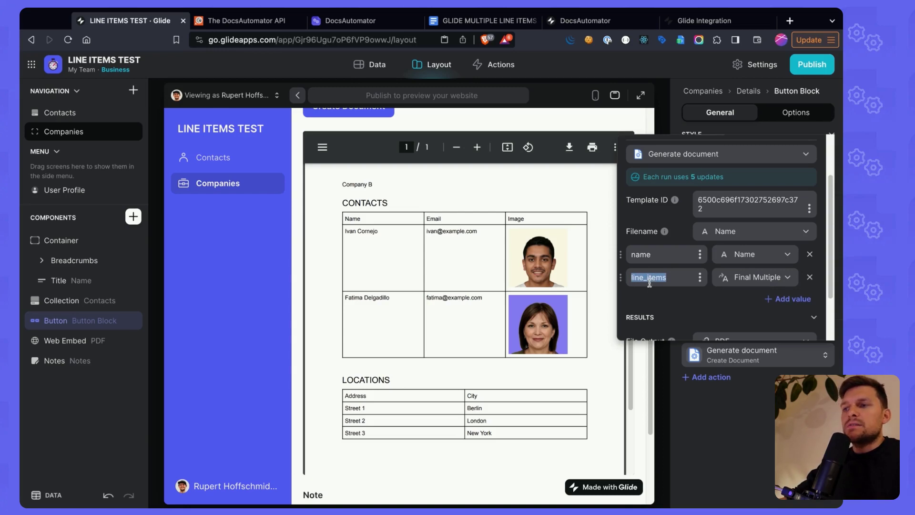
{"action": "left_click", "coordinate": [241, 21]}
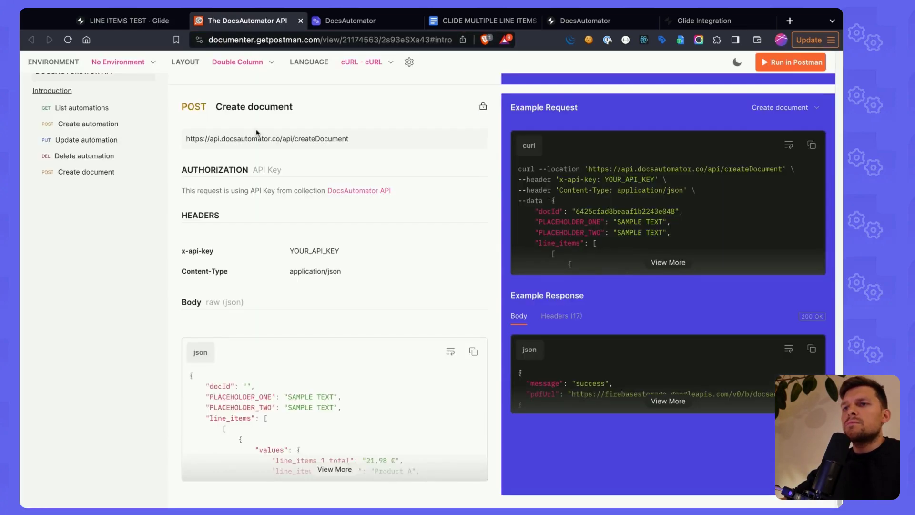
{"action": "left_click", "coordinate": [331, 469]}
{"action": "scroll", "coordinate": [307, 319], "scroll_direction": "down", "scroll_amount": 1}
{"action": "double_click", "coordinate": [258, 158]}
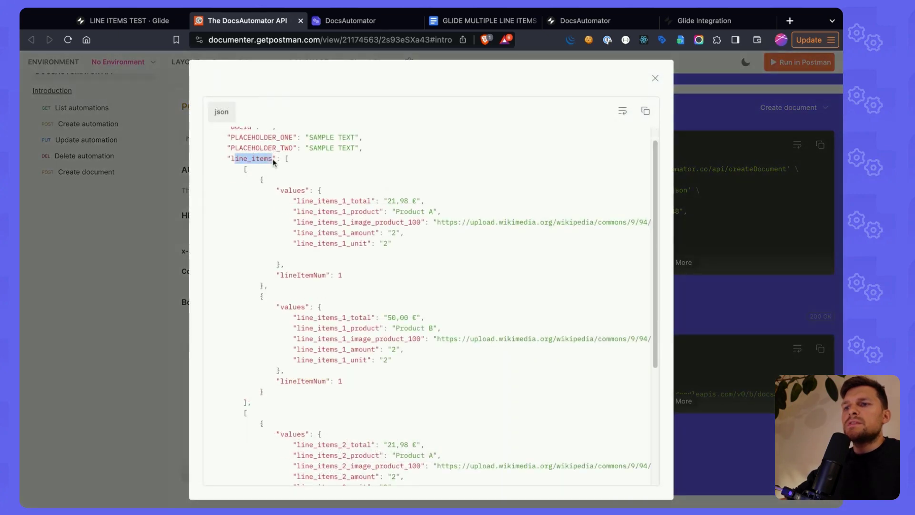